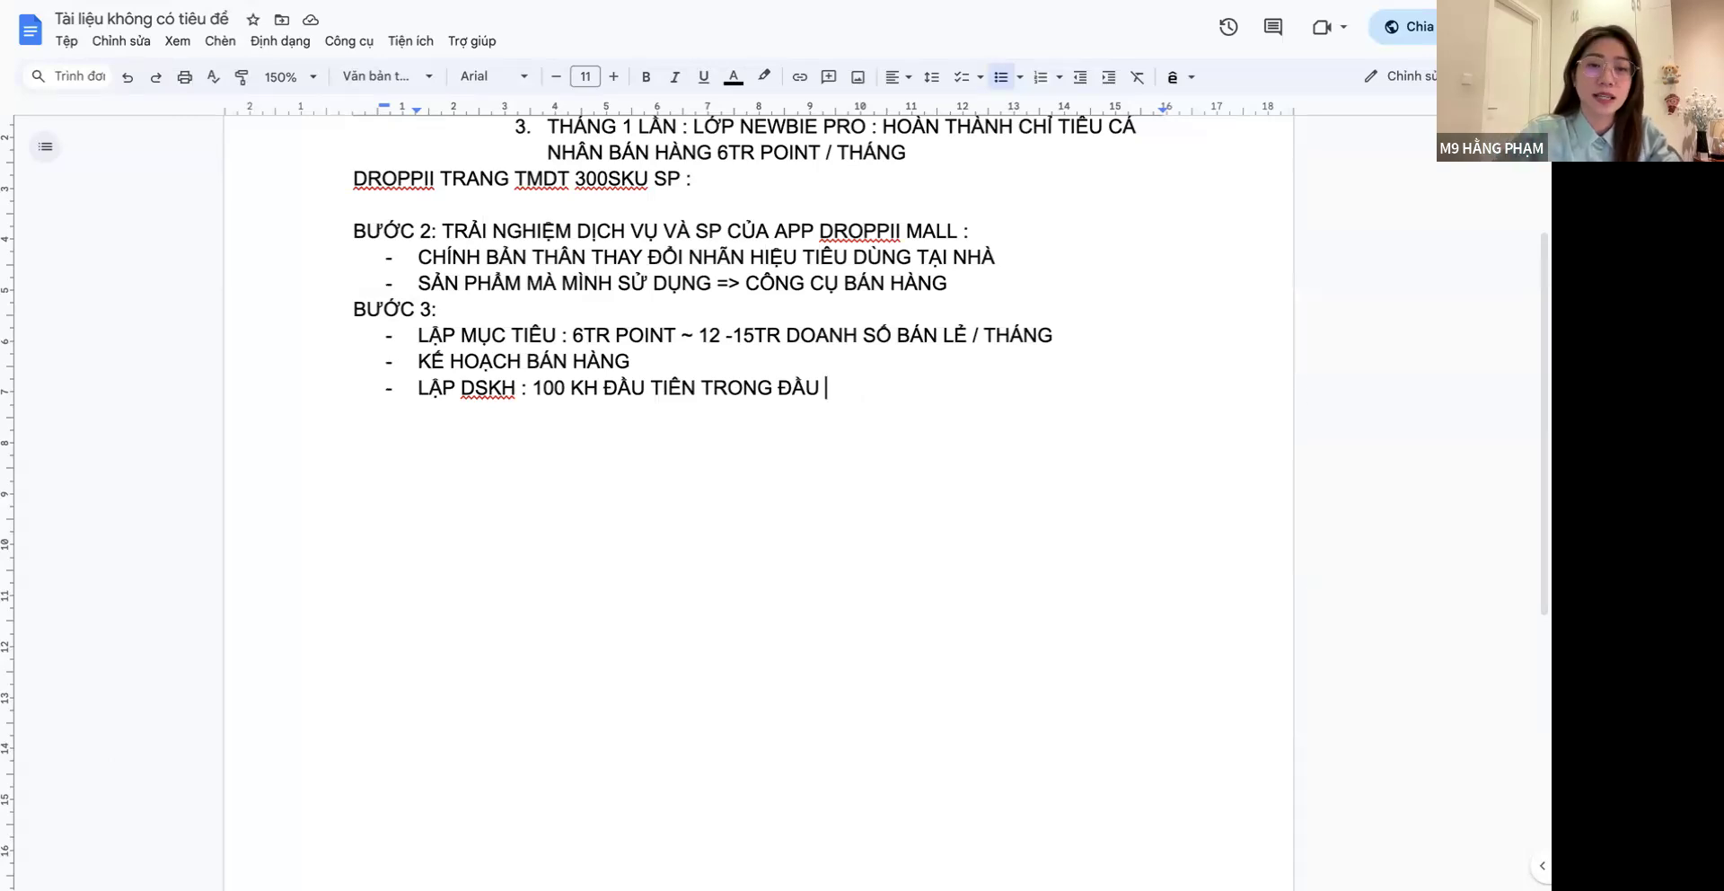
Switch to Google Drive, create a blank Google Sheets spreadsheet in the open team folder, and set its zoom to 150%
{"action": "key", "text": "ctrl+Tab"}
{"action": "scroll", "coordinate": [724, 412], "scroll_direction": "up", "scroll_amount": 10}
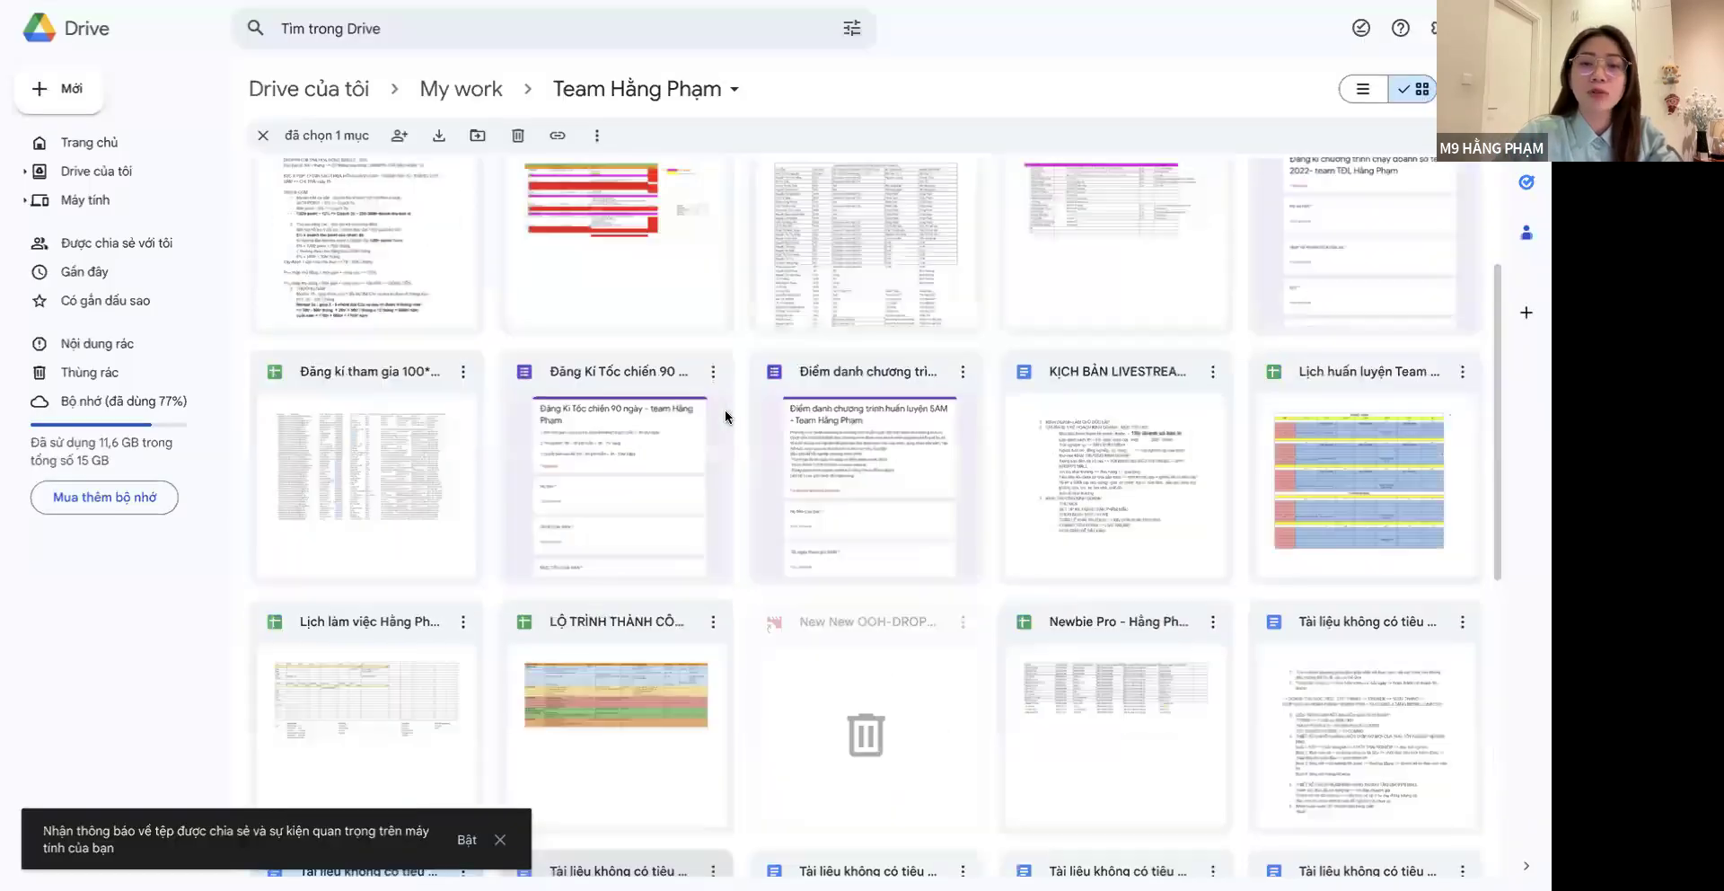
{"action": "right_click", "coordinate": [1018, 258]}
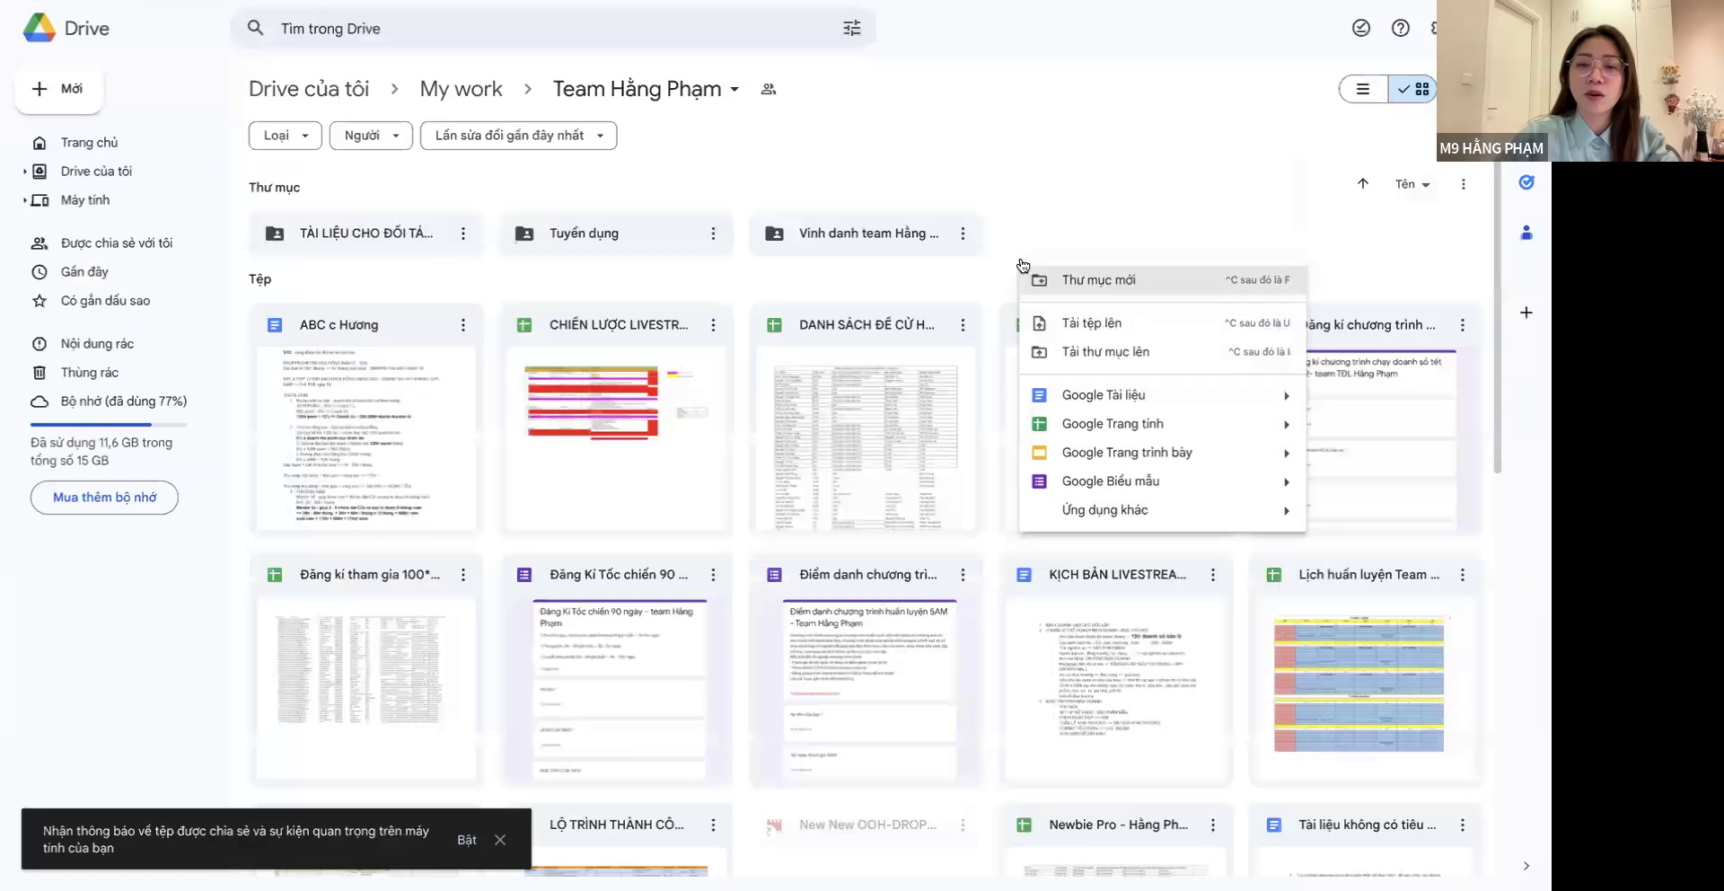
{"action": "left_click", "coordinate": [1068, 432]}
{"action": "left_click", "coordinate": [940, 487]}
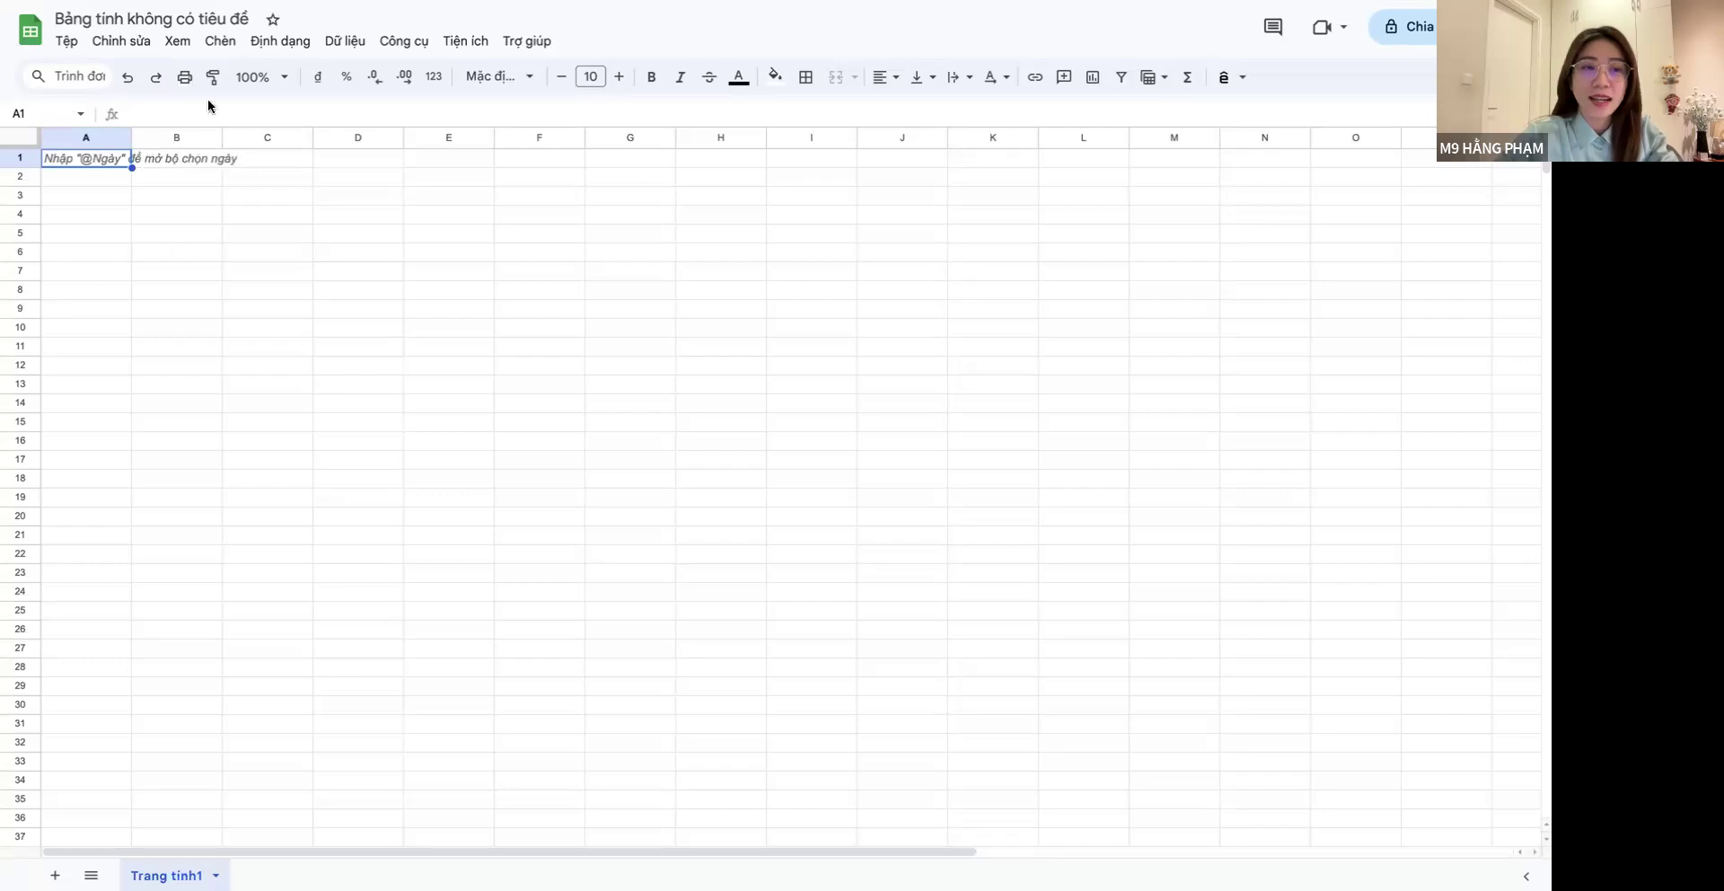
{"action": "left_click", "coordinate": [263, 77]}
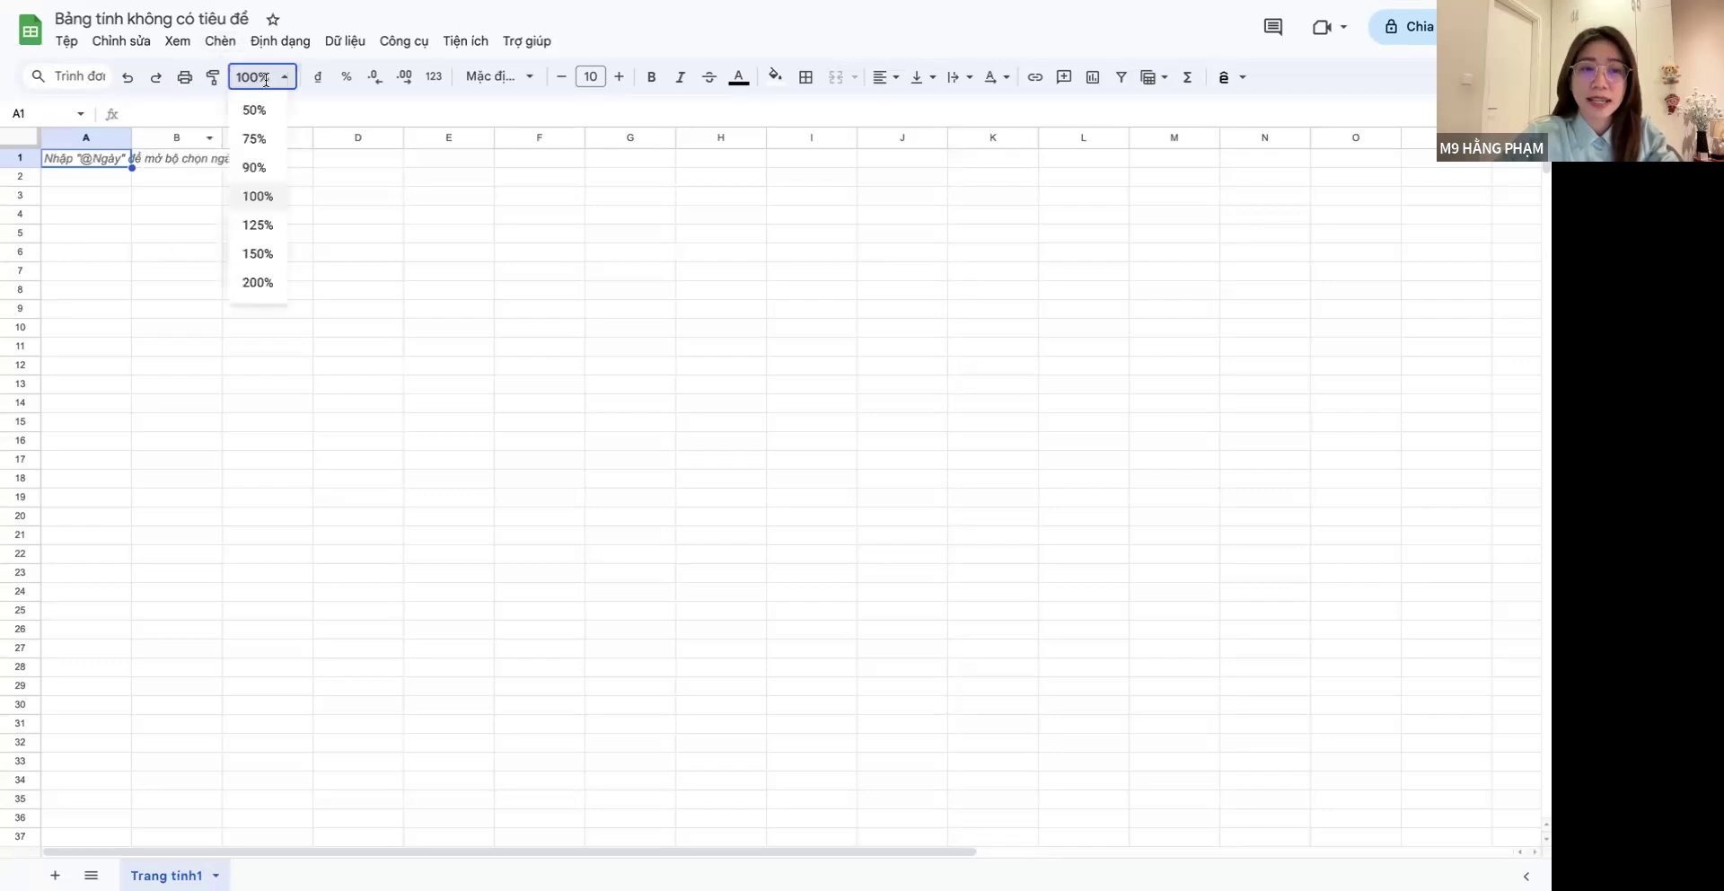
{"action": "left_click", "coordinate": [259, 255]}
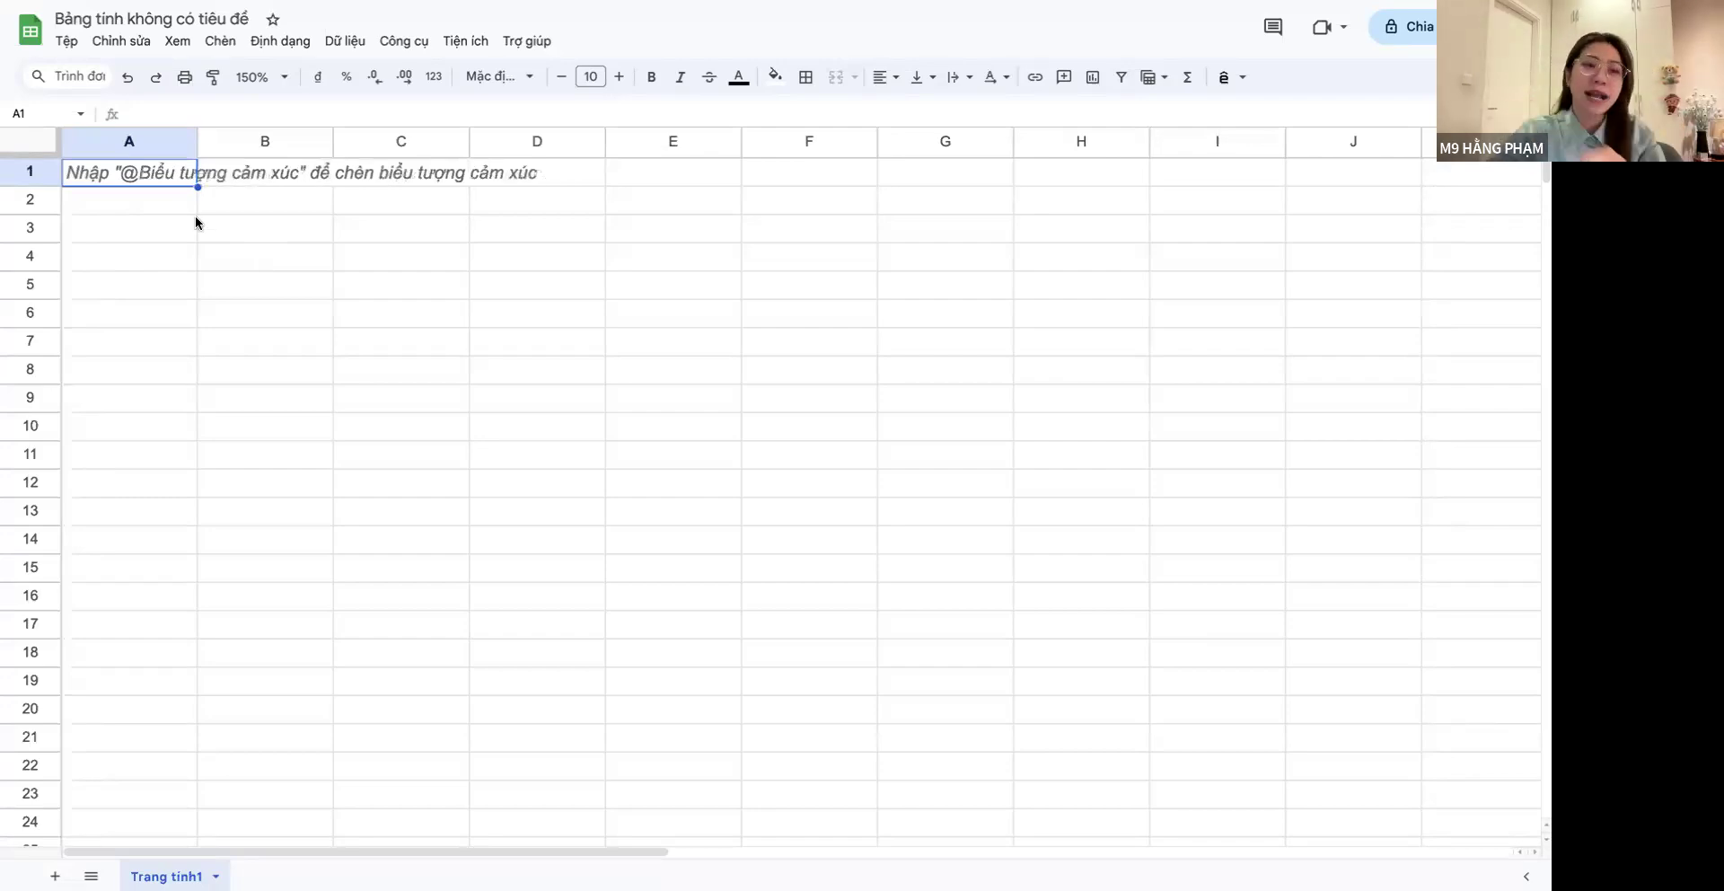
Enter the column headers "HỌ TÊN" in A1 and "SDT" in B1
{"action": "double_click", "coordinate": [175, 172]}
{"action": "type", "text": "HỌ TE"}
{"action": "type", "text": "EN"}
{"action": "key", "text": "Tab"}
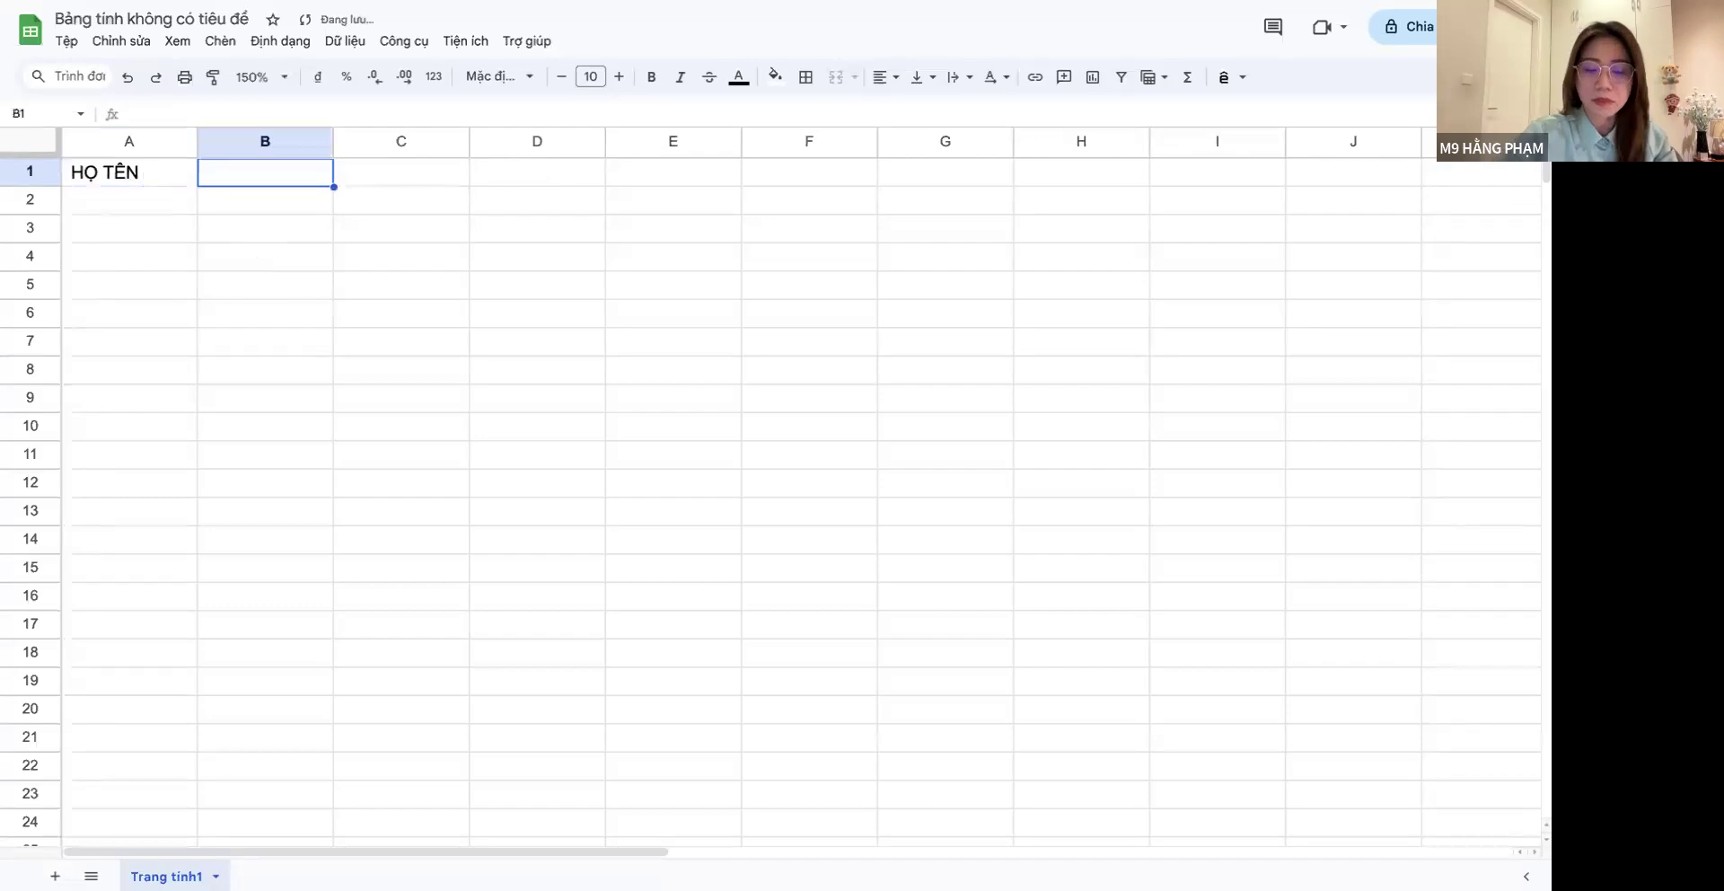
{"action": "type", "text": "SDT"}
{"action": "key", "text": "Tab"}
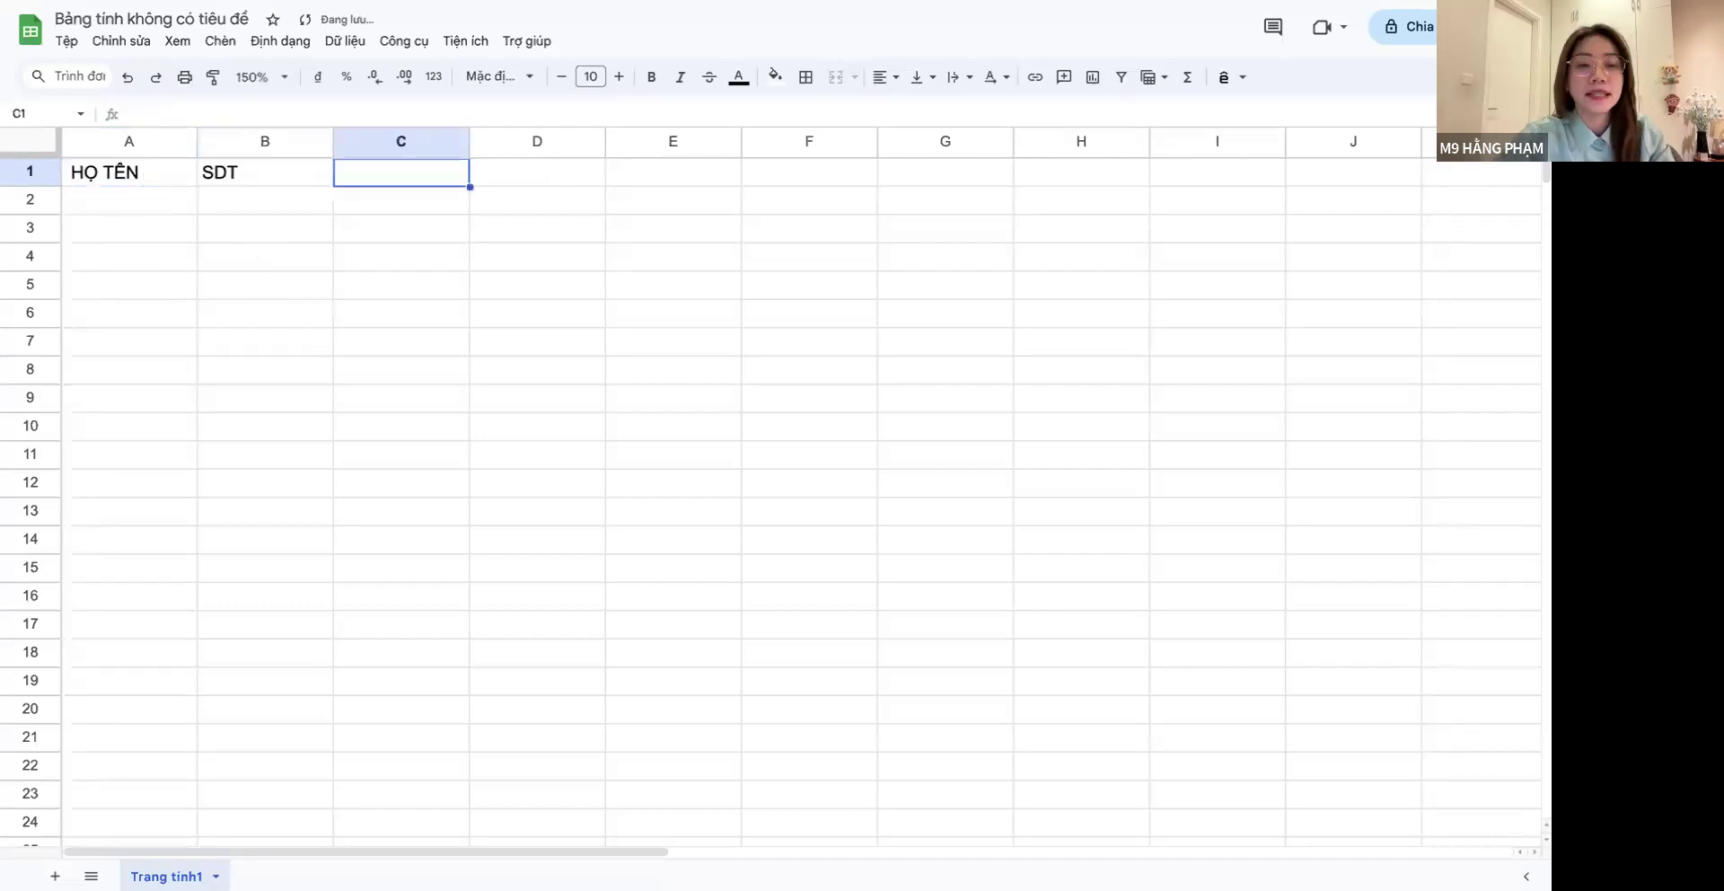
Enter the headers "ZALO/FB" in C1, "ĐIA CHỈ" in D1 and "NGHỀ NGHIỆP" in E1
{"action": "type", "text": "ZALO/FB"}
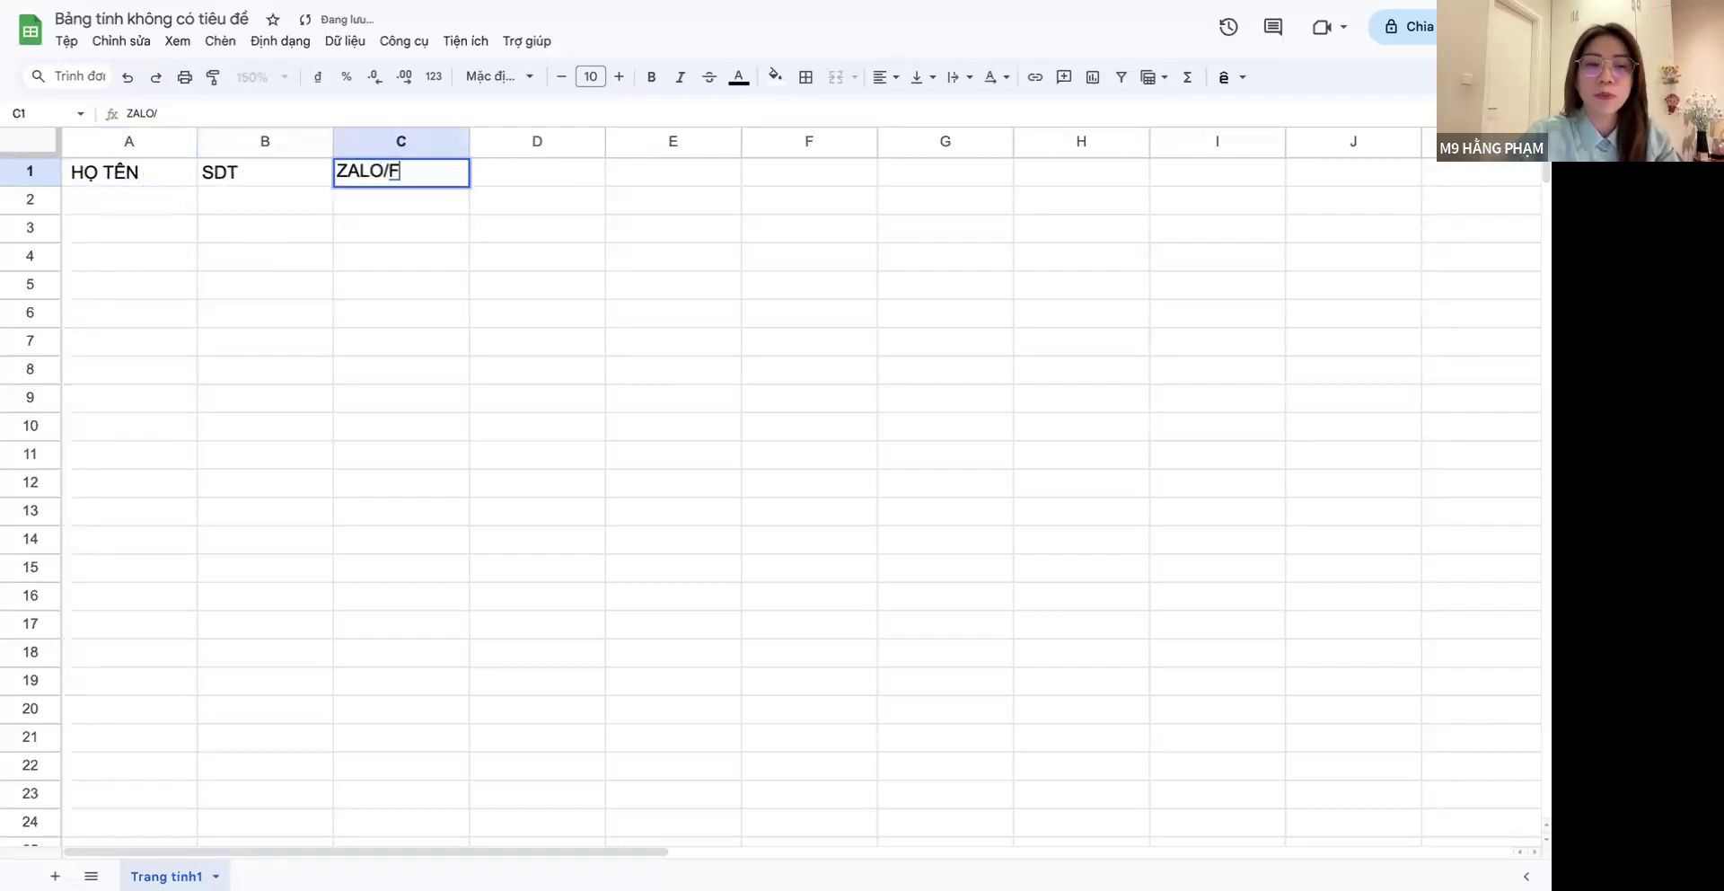
{"action": "key", "text": "Tab"}
{"action": "type", "text": "ĐIA"}
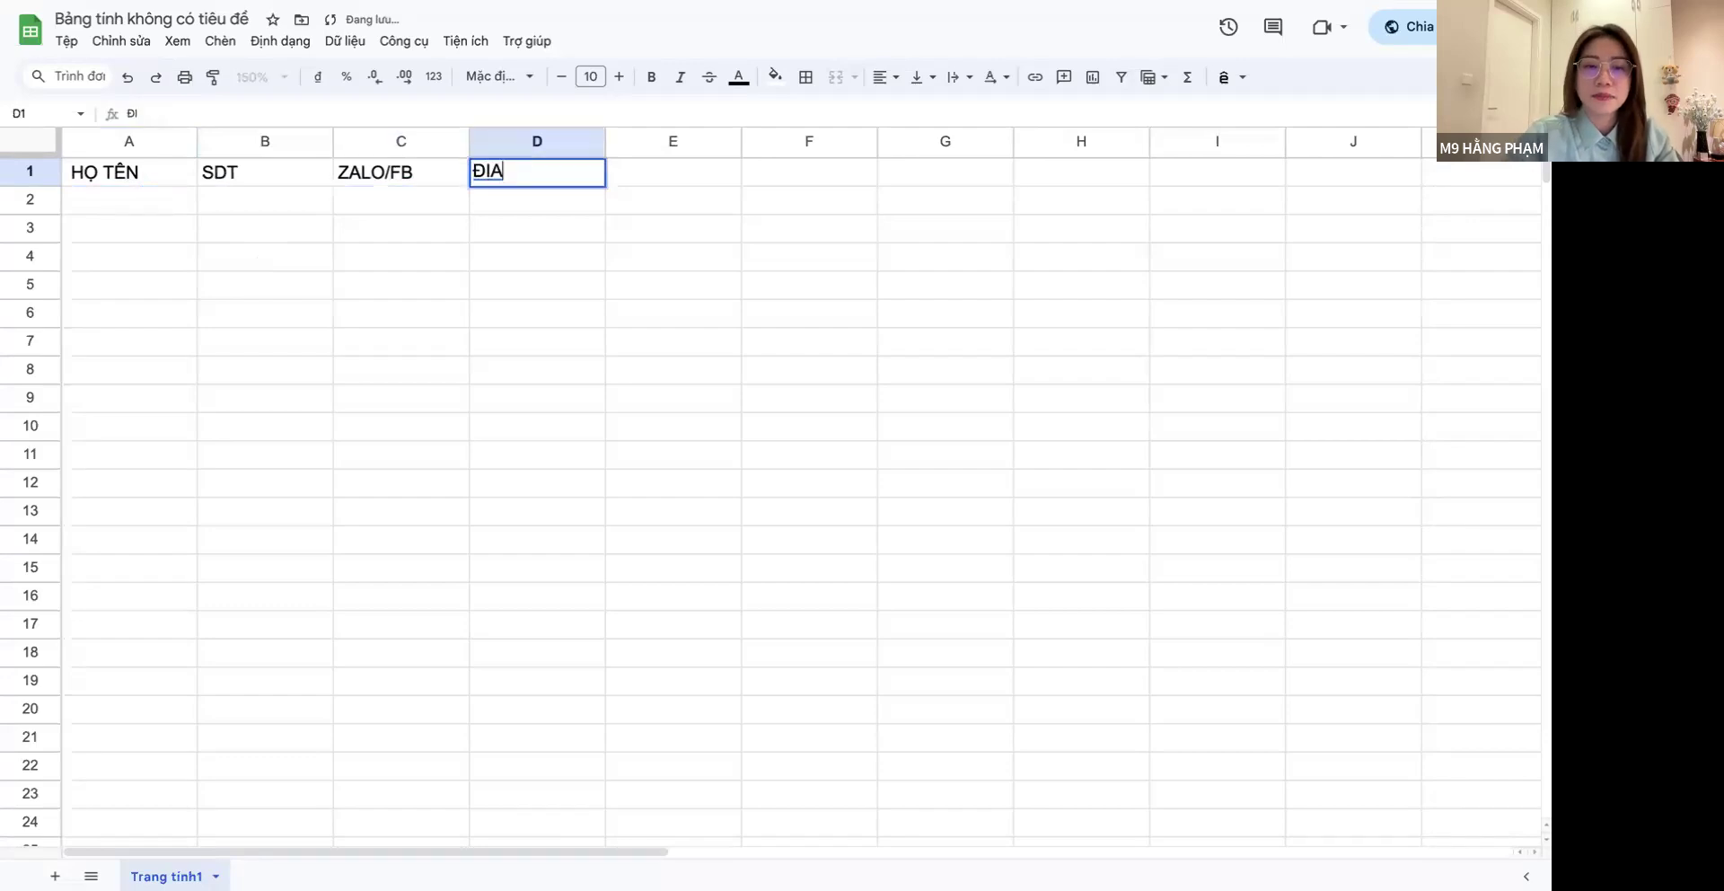
{"action": "type", "text": " CHỈ"}
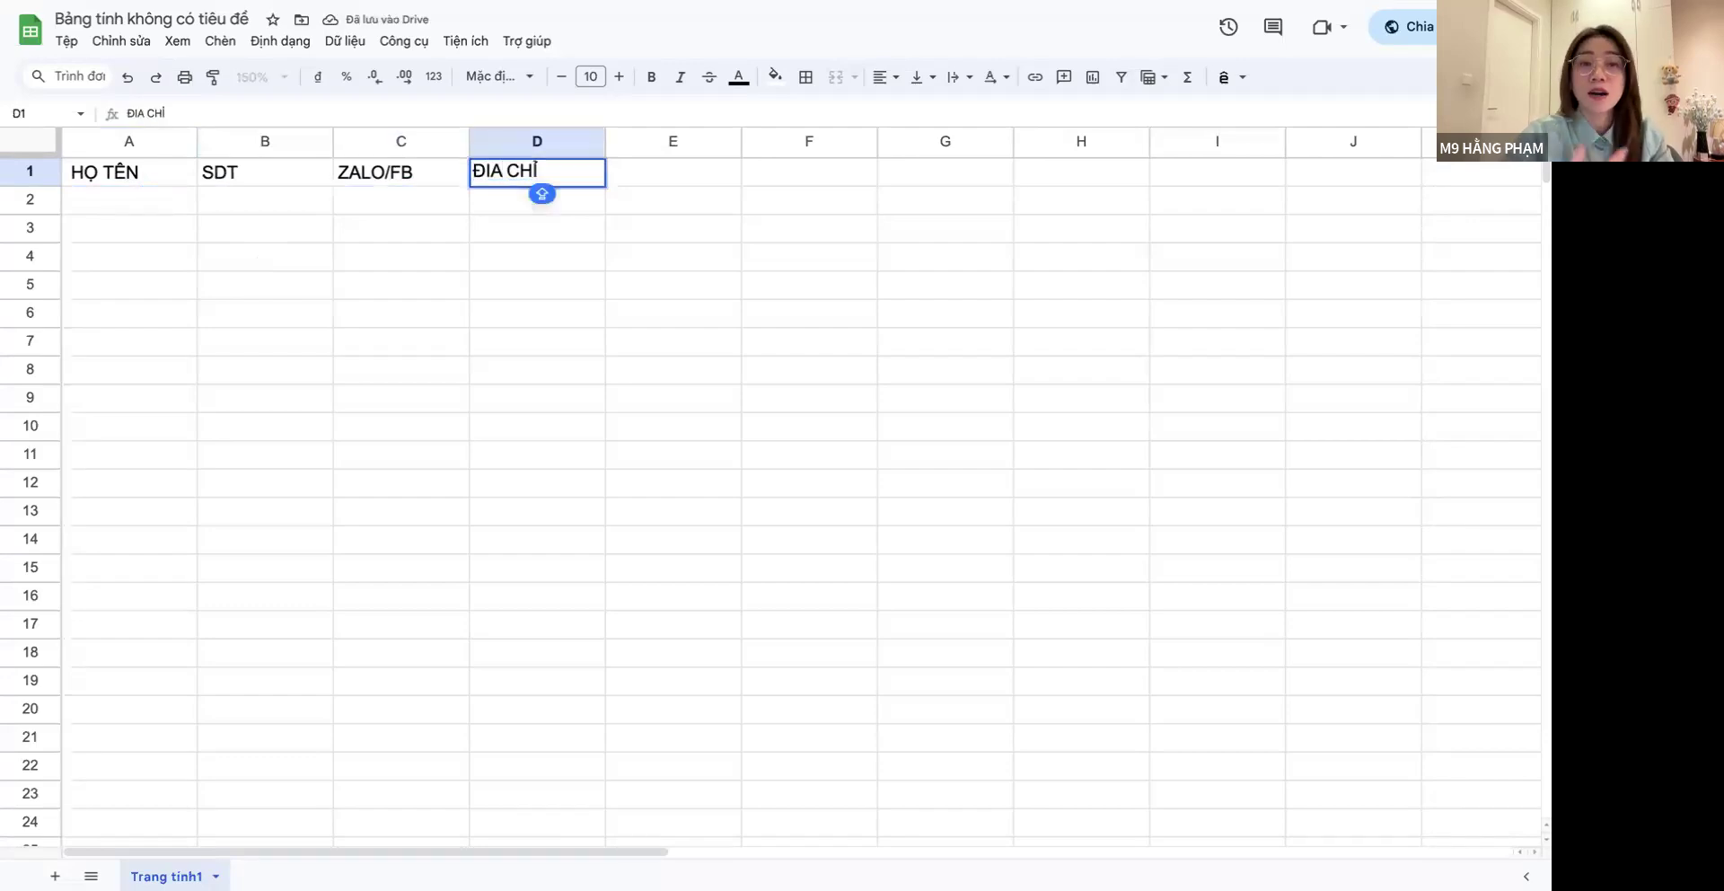
{"action": "key", "text": "Tab"}
{"action": "type", "text": "NG"}
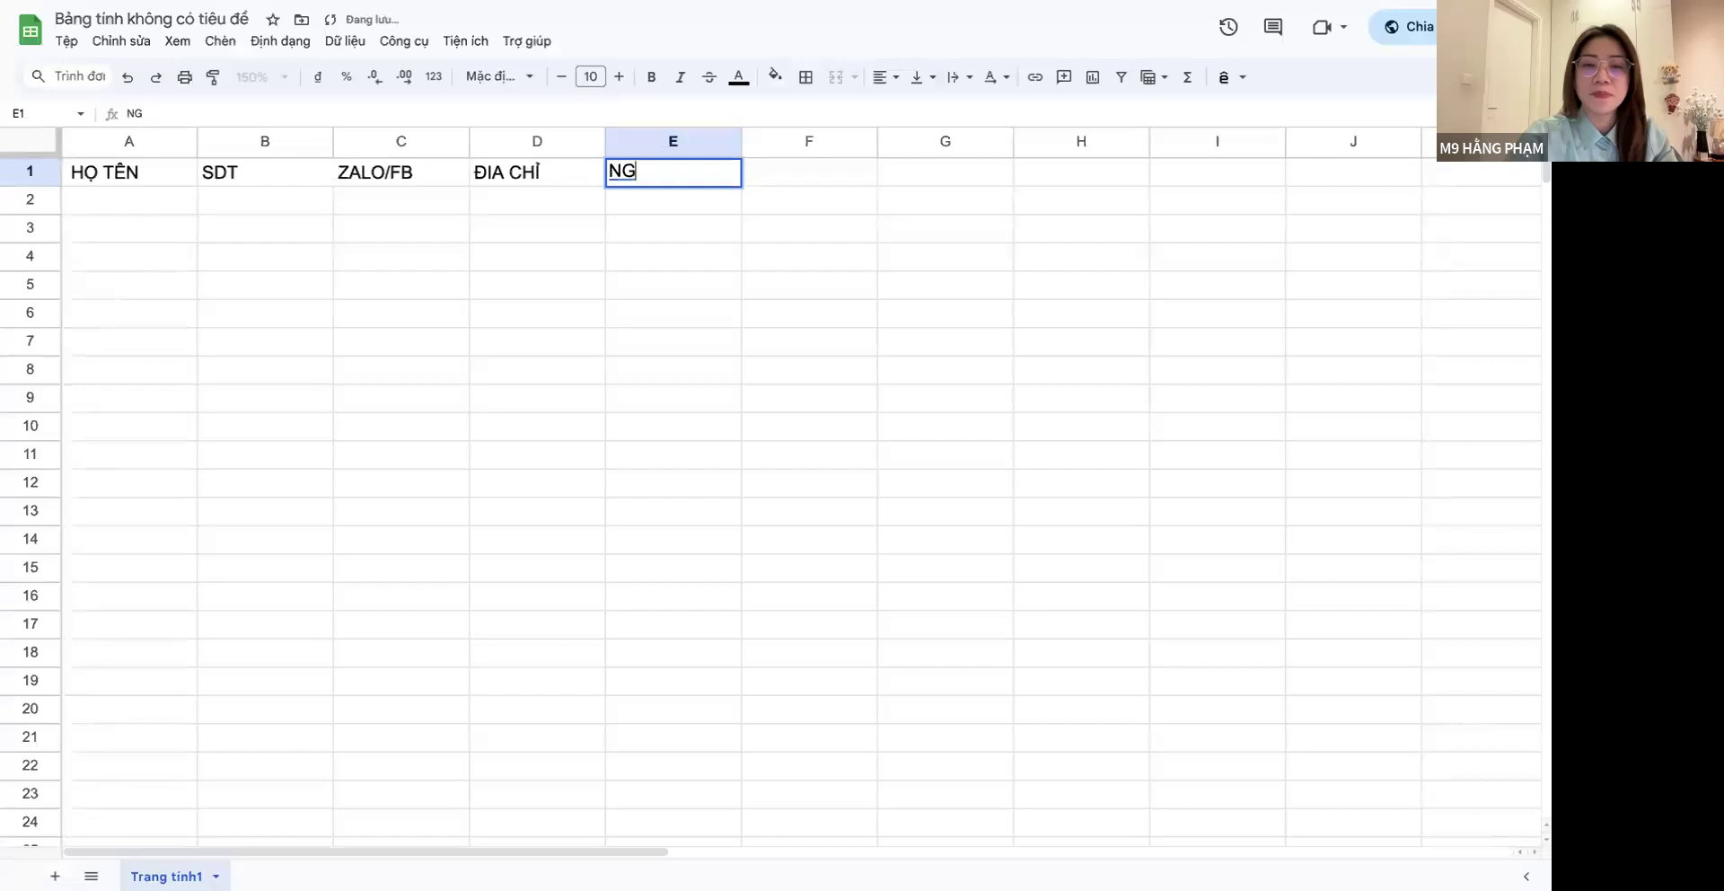
{"action": "type", "text": "HỀ NGHIỆP"}
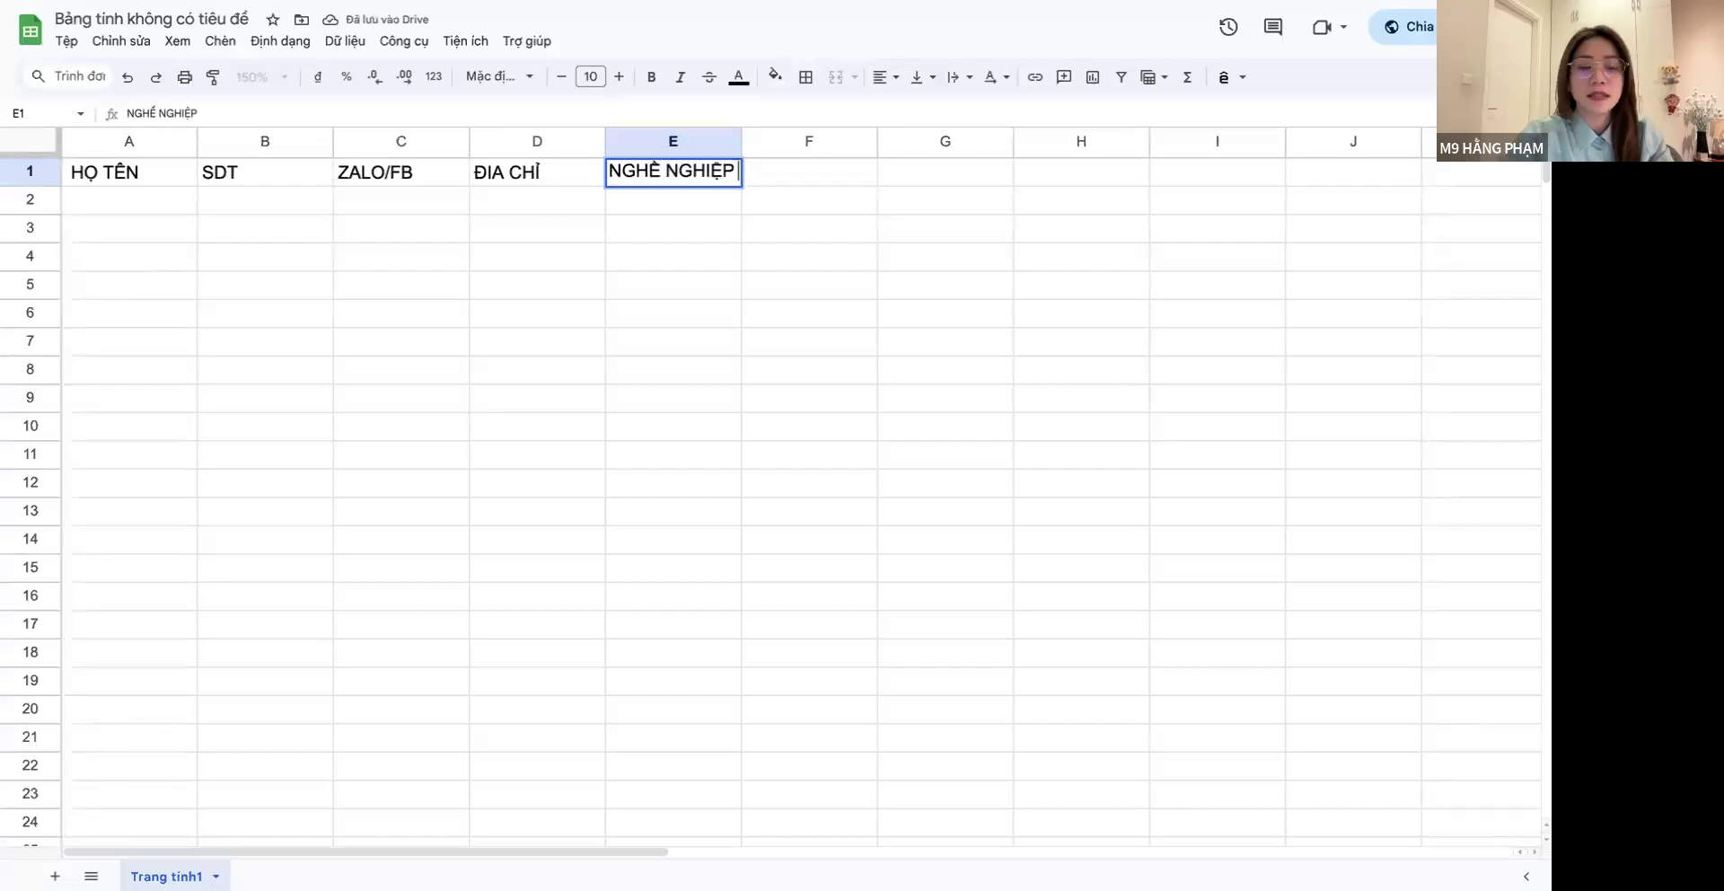
{"action": "key", "text": "Tab"}
Complete the header row with "VẤN ĐỀ" in F1 and "KHÁC" in G1
{"action": "type", "text": "t"}
{"action": "key", "text": "Caps_Lock"}
{"action": "key", "text": "BackSpace"}
{"action": "type", "text": "VẤN"}
{"action": "type", "text": " ĐỀ"}
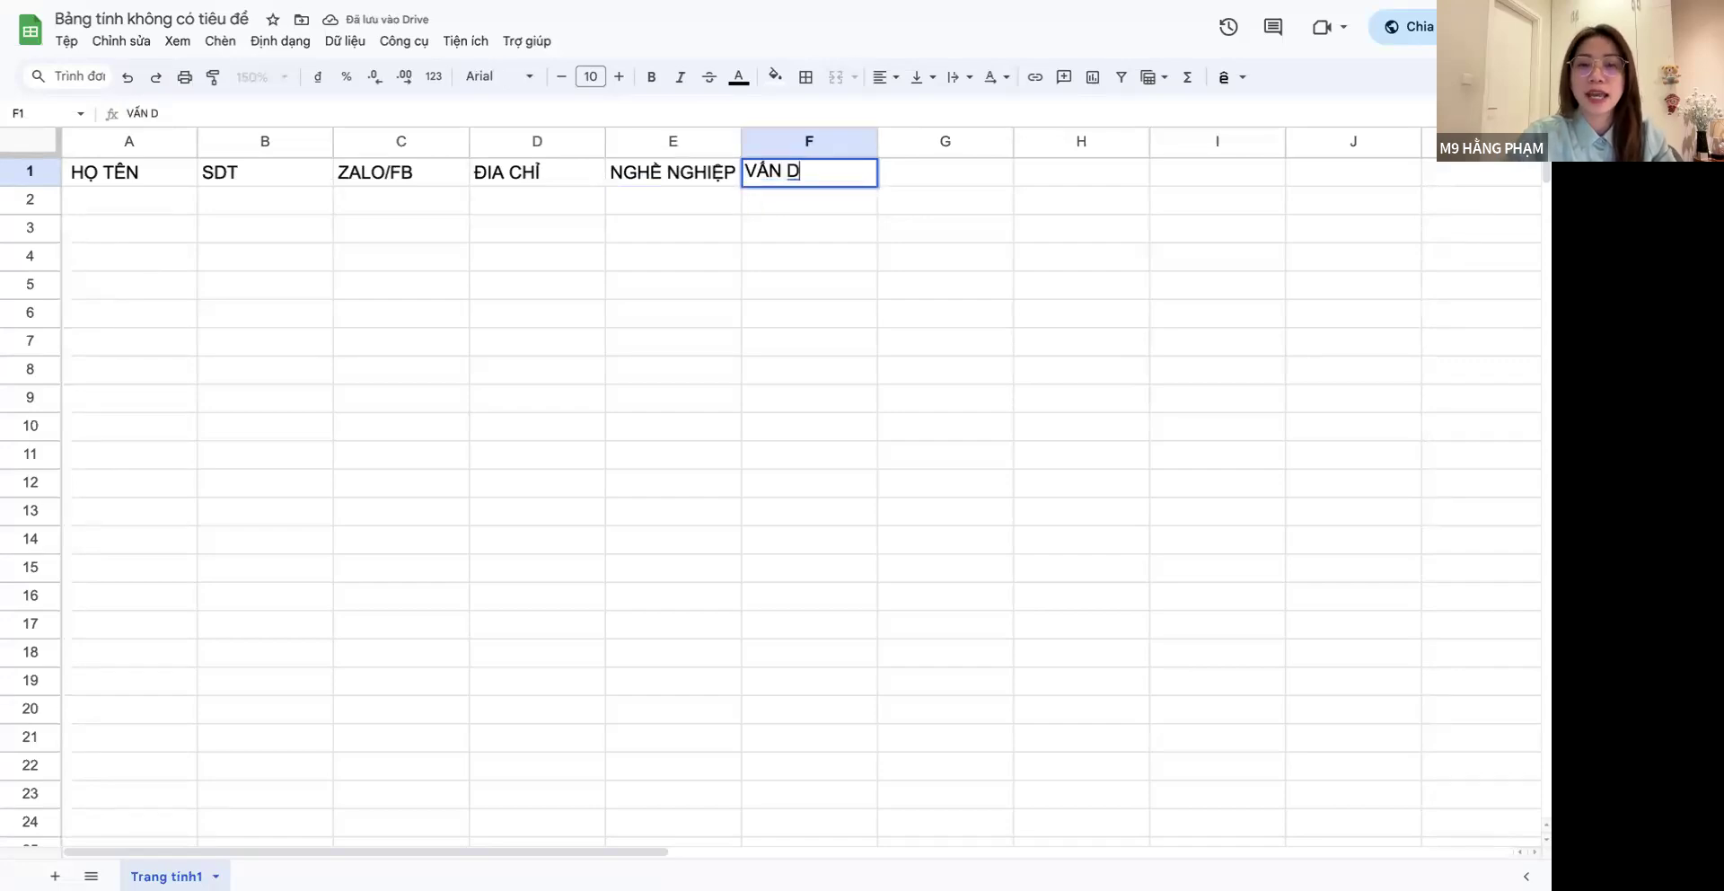
{"action": "key", "text": "Caps_Lock"}
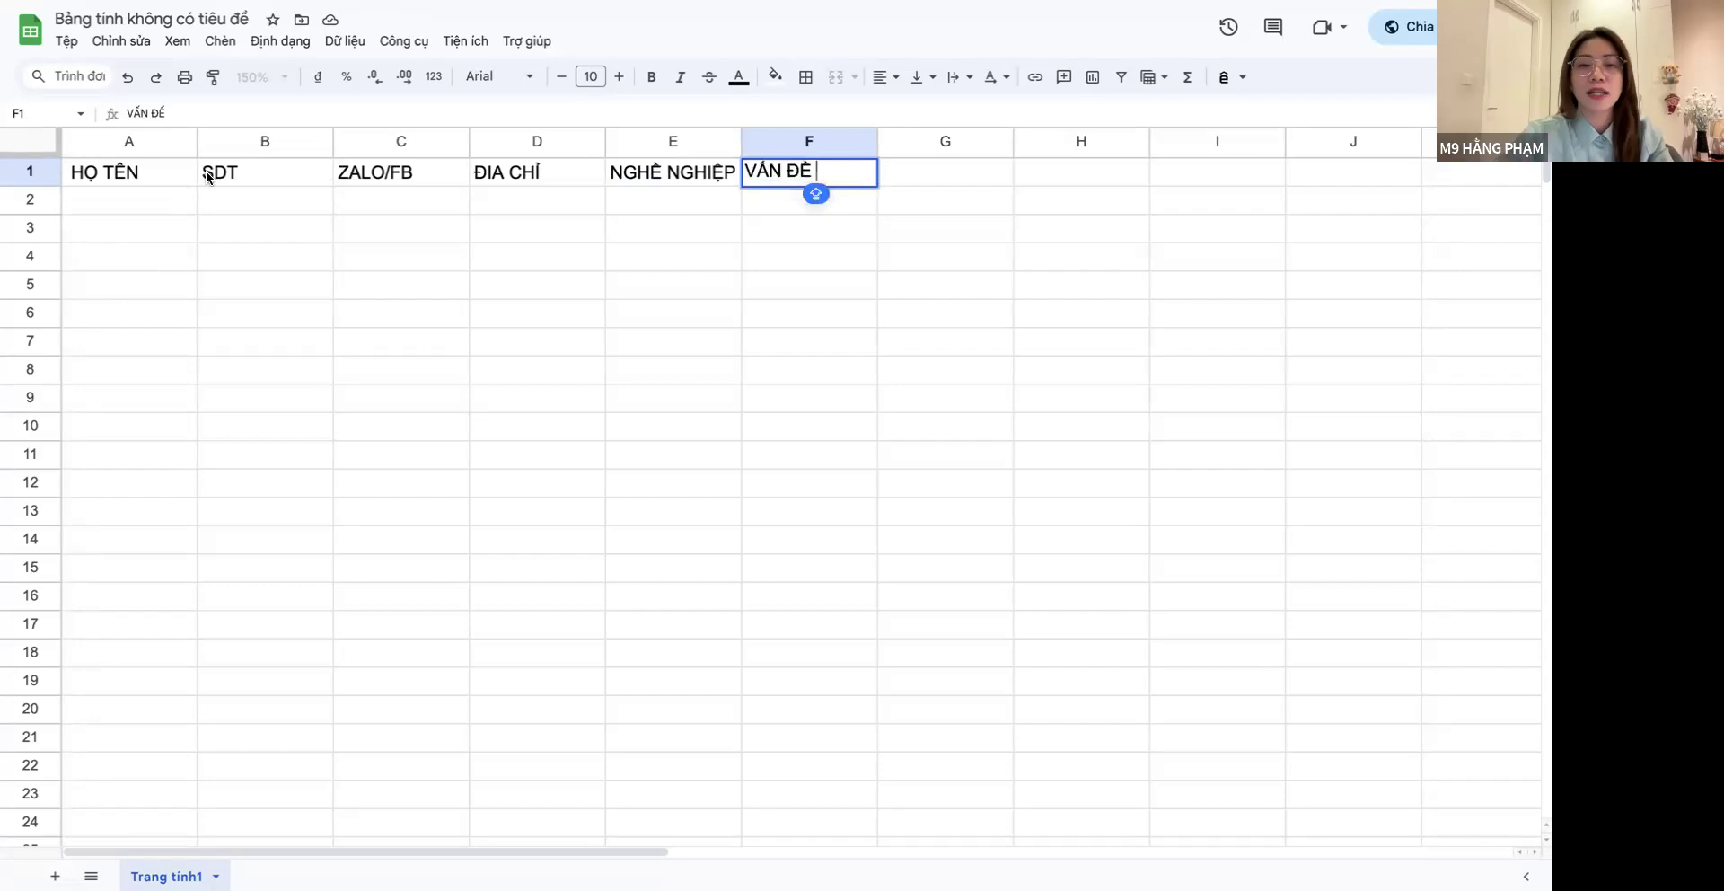
{"action": "left_click", "coordinate": [929, 176]}
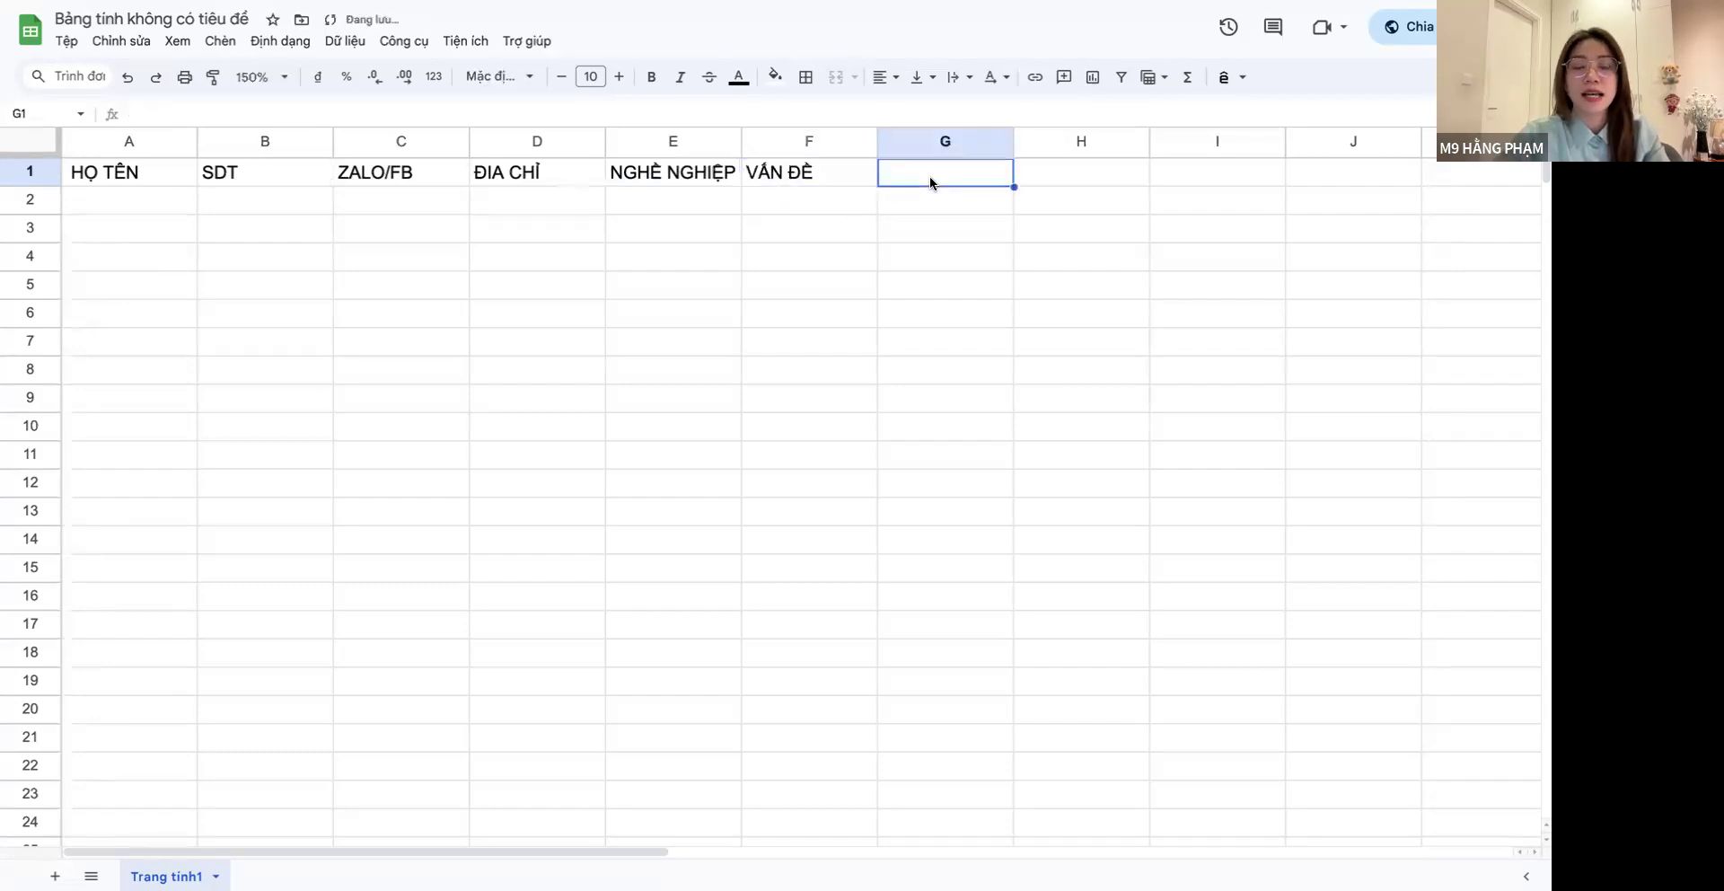
{"action": "type", "text": "KHÁC"}
{"action": "key", "text": "Caps_Lock"}
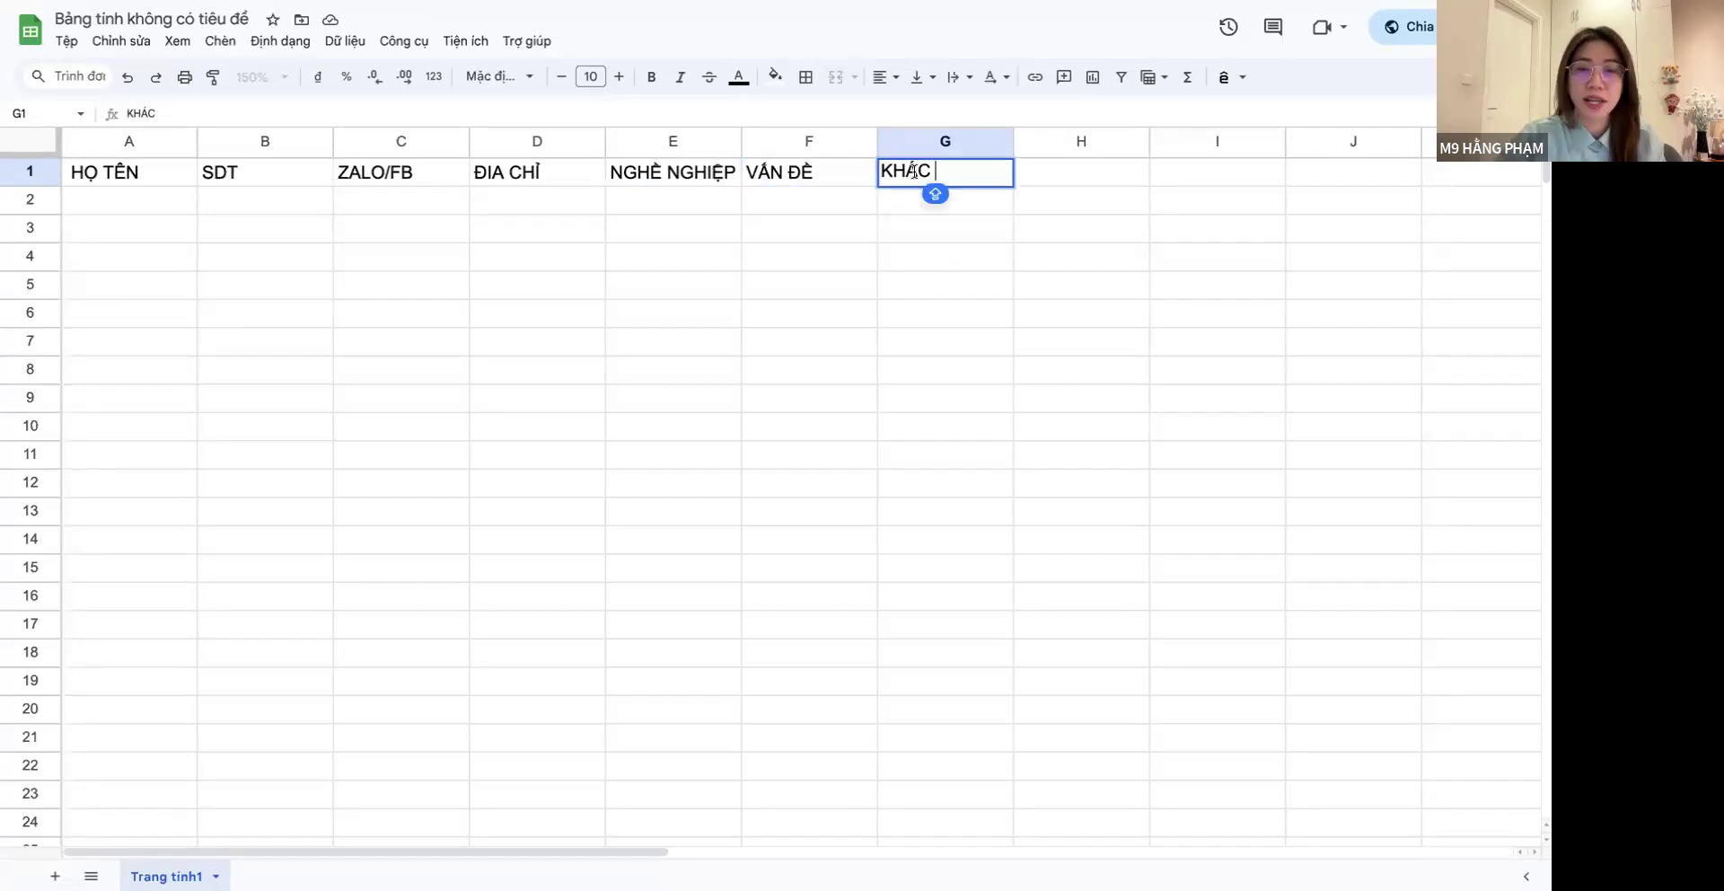
{"action": "left_click", "coordinate": [144, 209]}
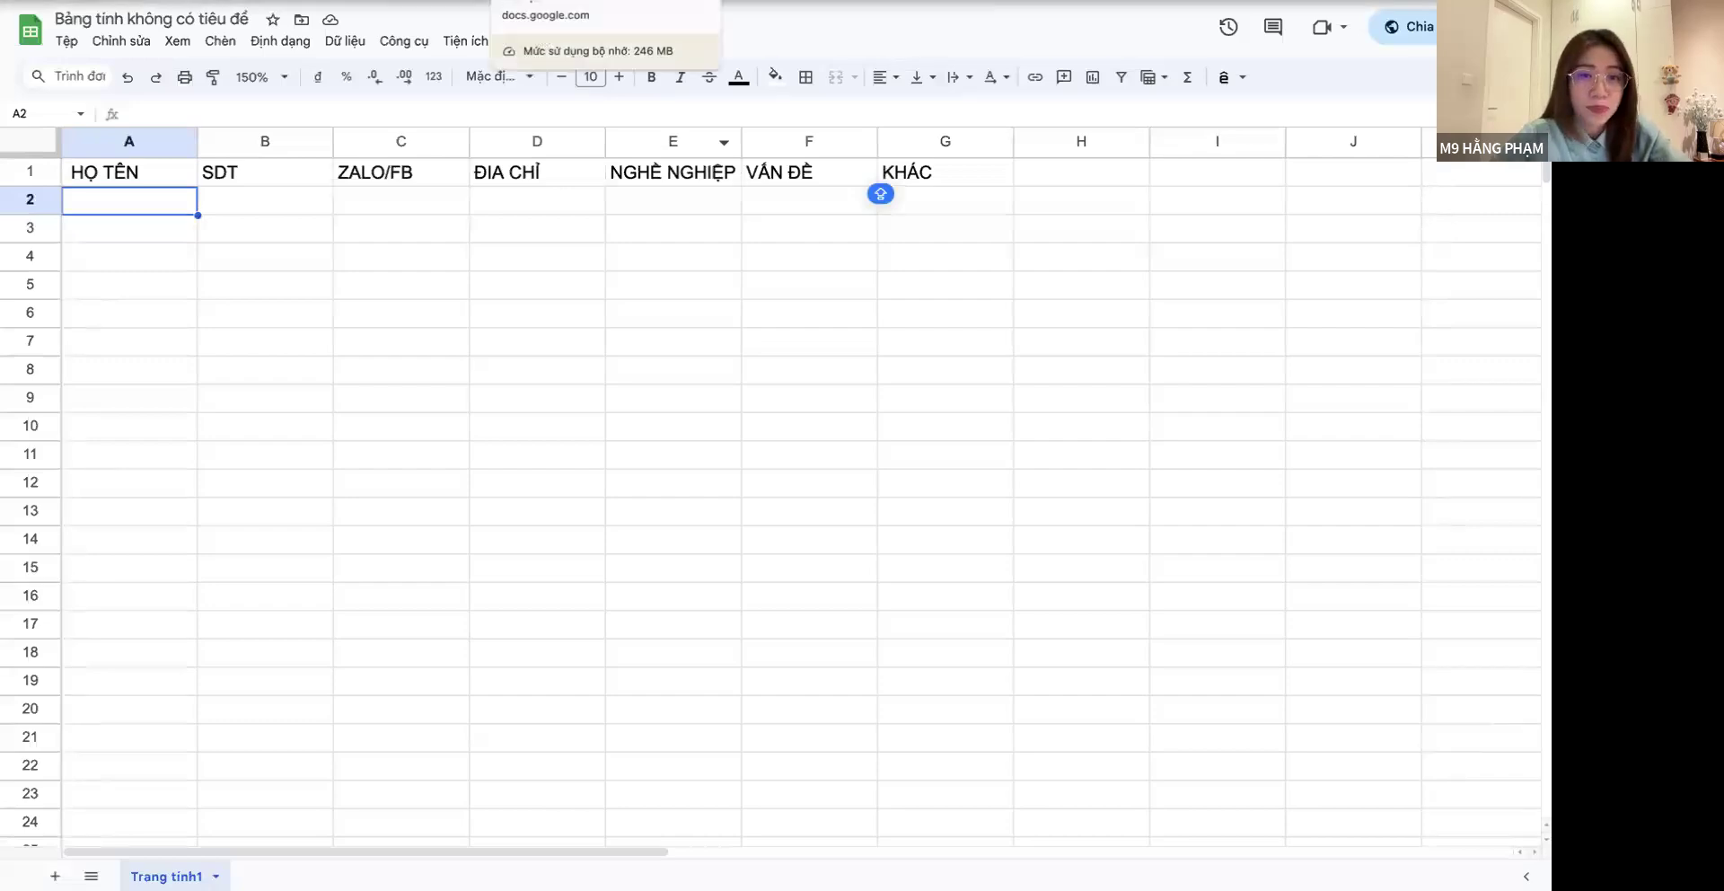
Switch back to the Google Docs outline and add the unbulleted line "BƯỚC 4: LÊN KẾ HOẠCH" below the BƯỚC 3 list
{"action": "left_click", "coordinate": [575, 2]}
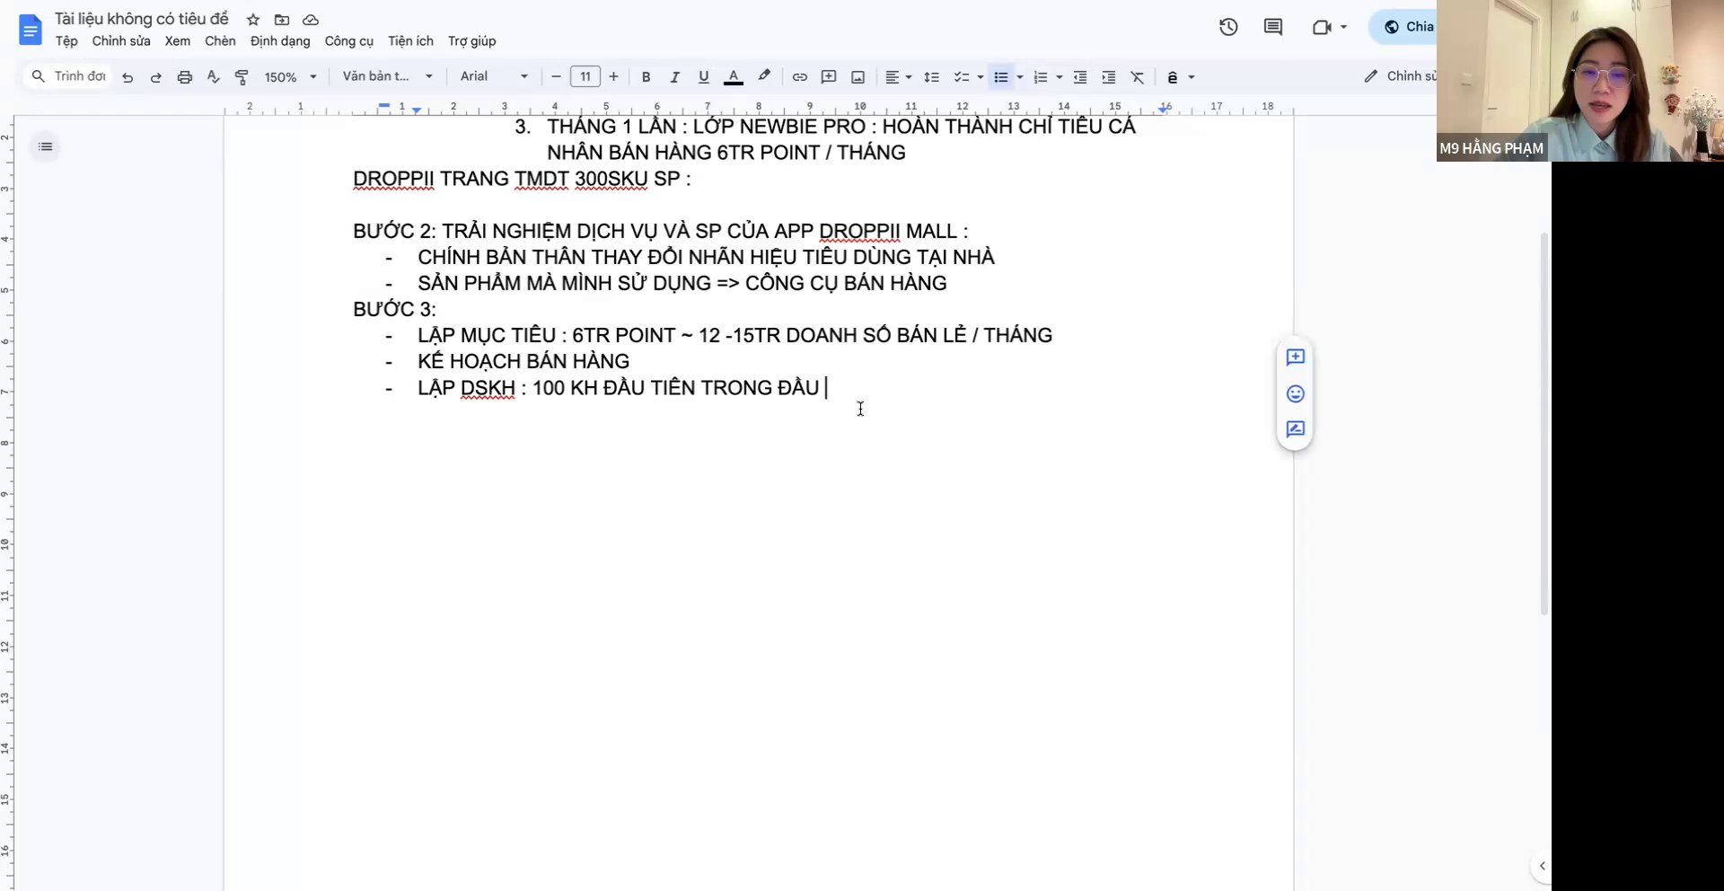
{"action": "key", "text": "Return"}
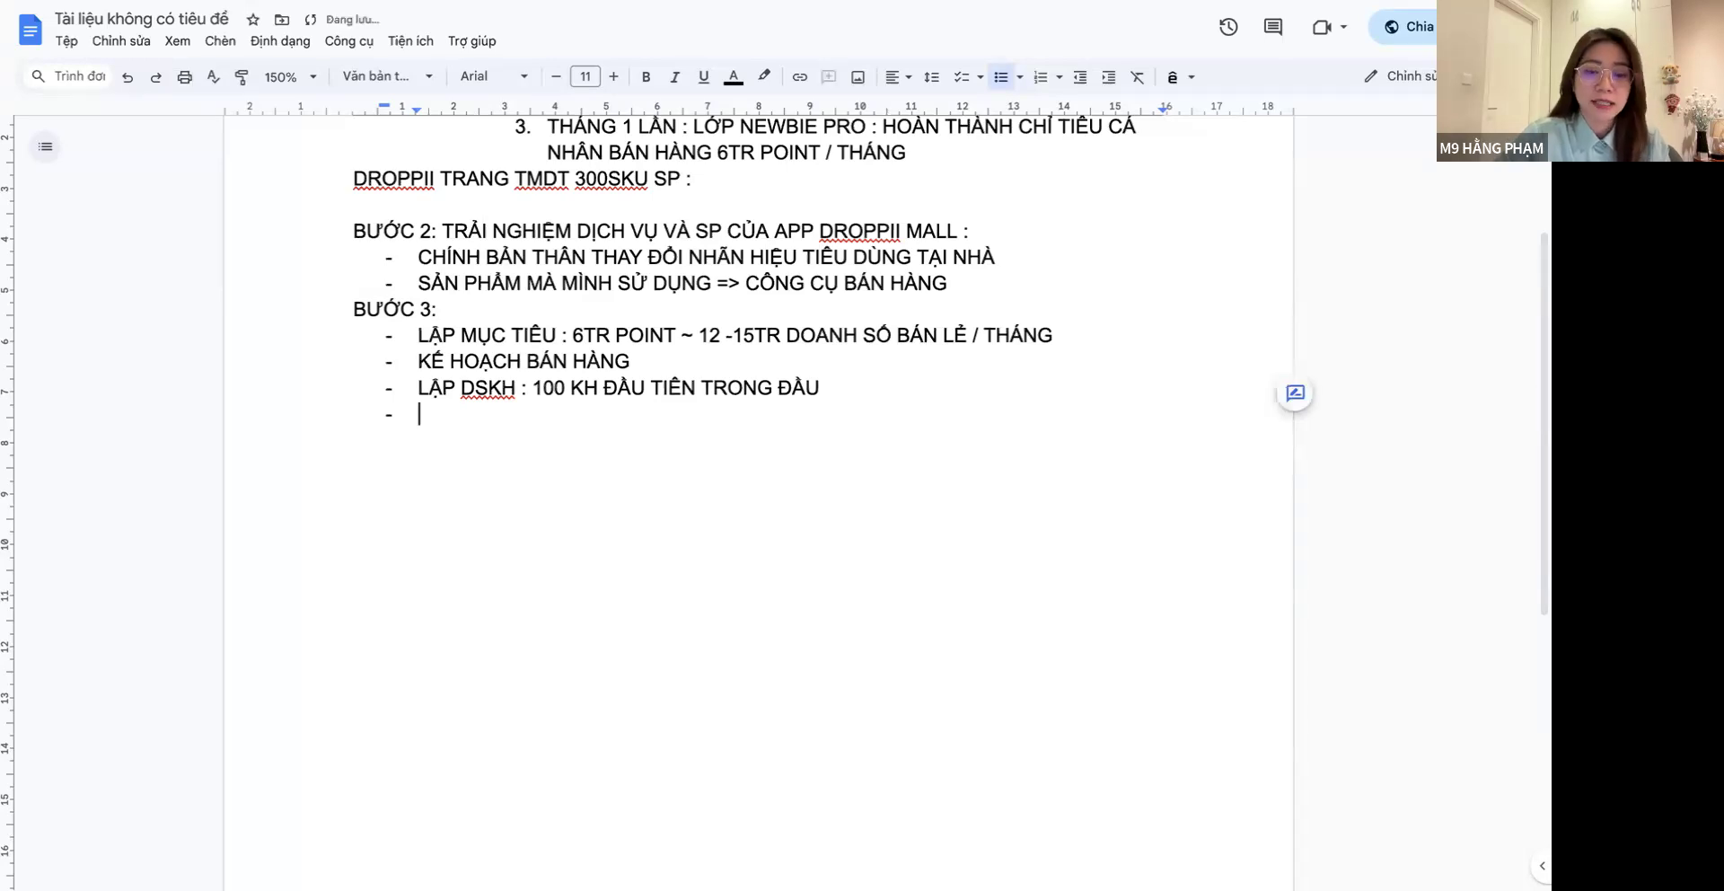
{"action": "key", "text": "Return"}
{"action": "type", "text": "BƯỚC 4"}
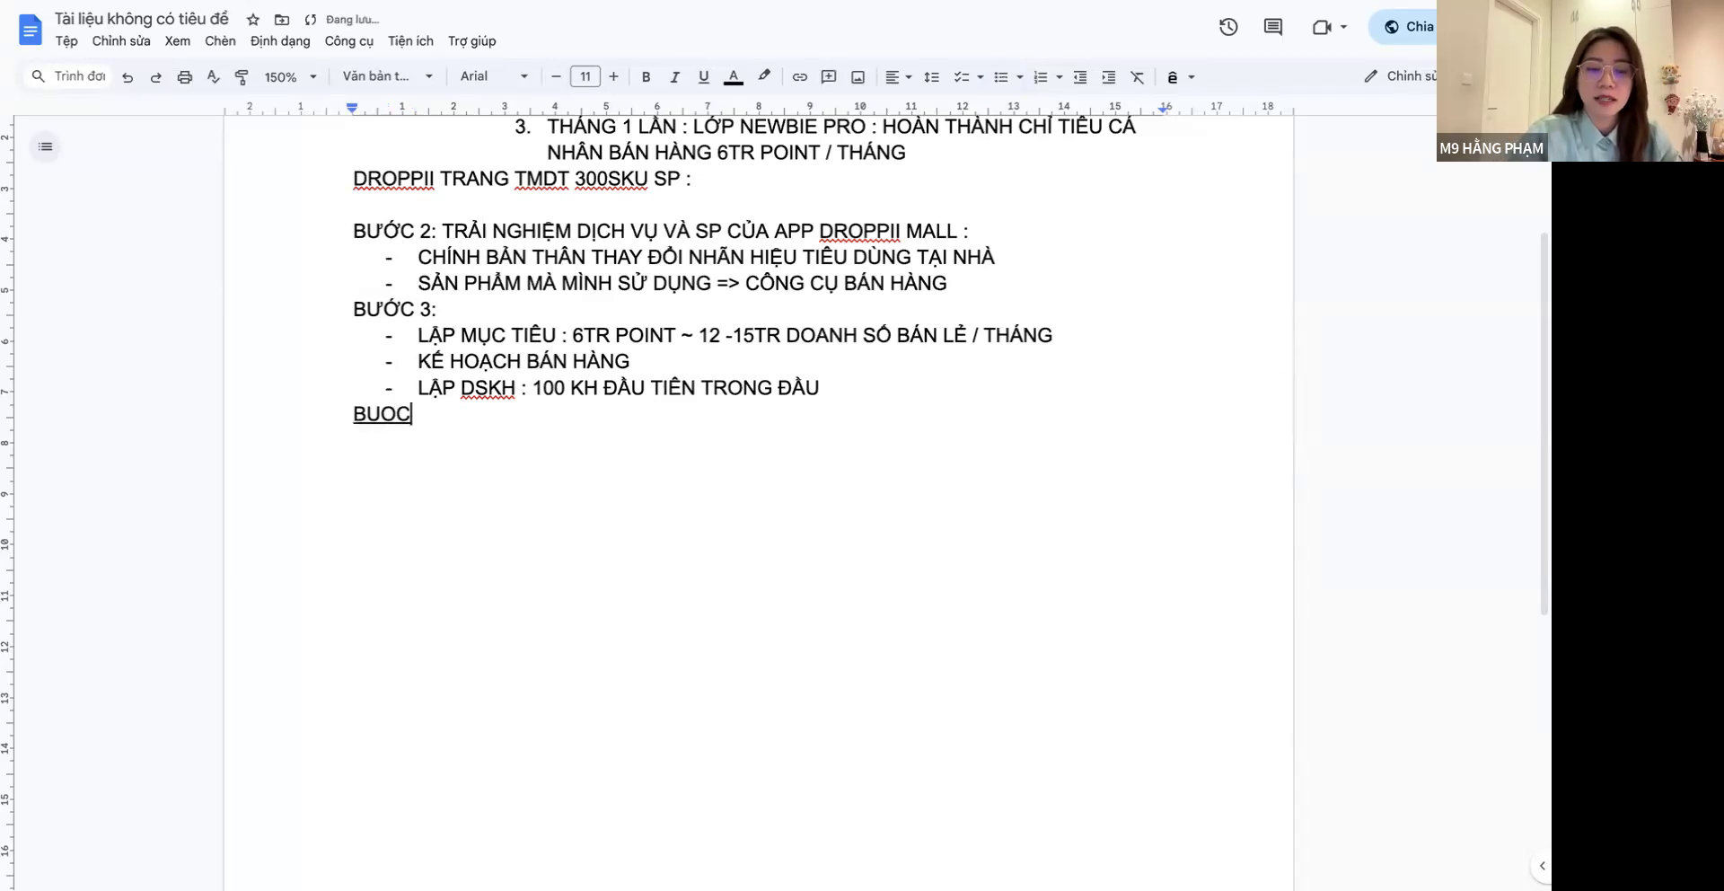
{"action": "type", "text": ": "}
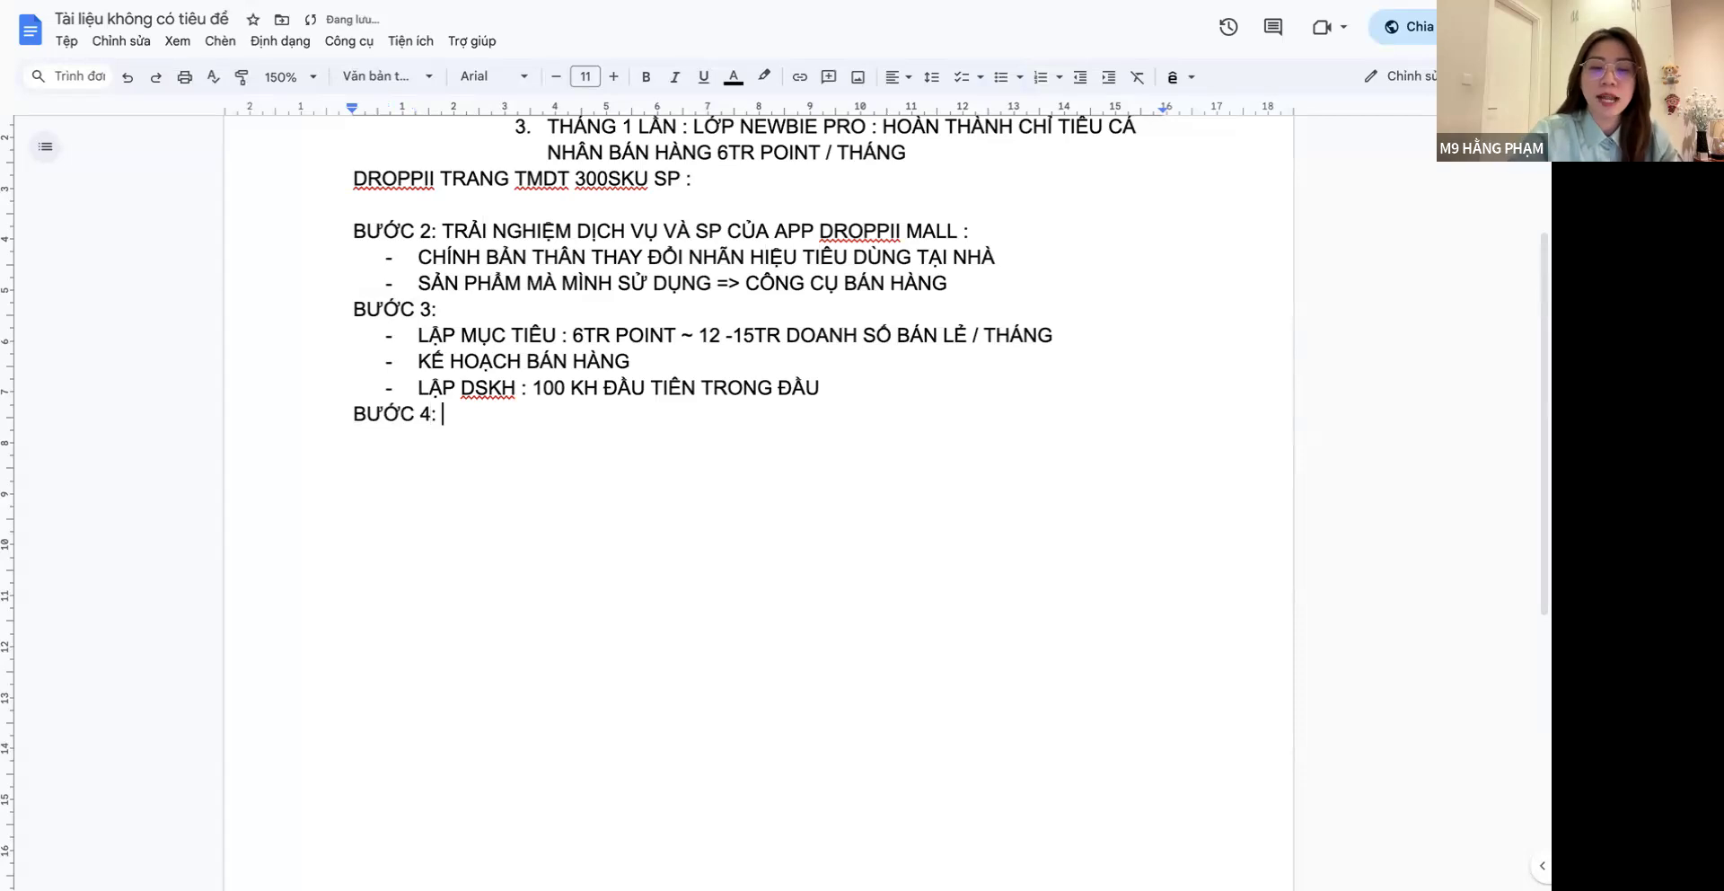
{"action": "type", "text": "LÊN KẾ HOẠCH"}
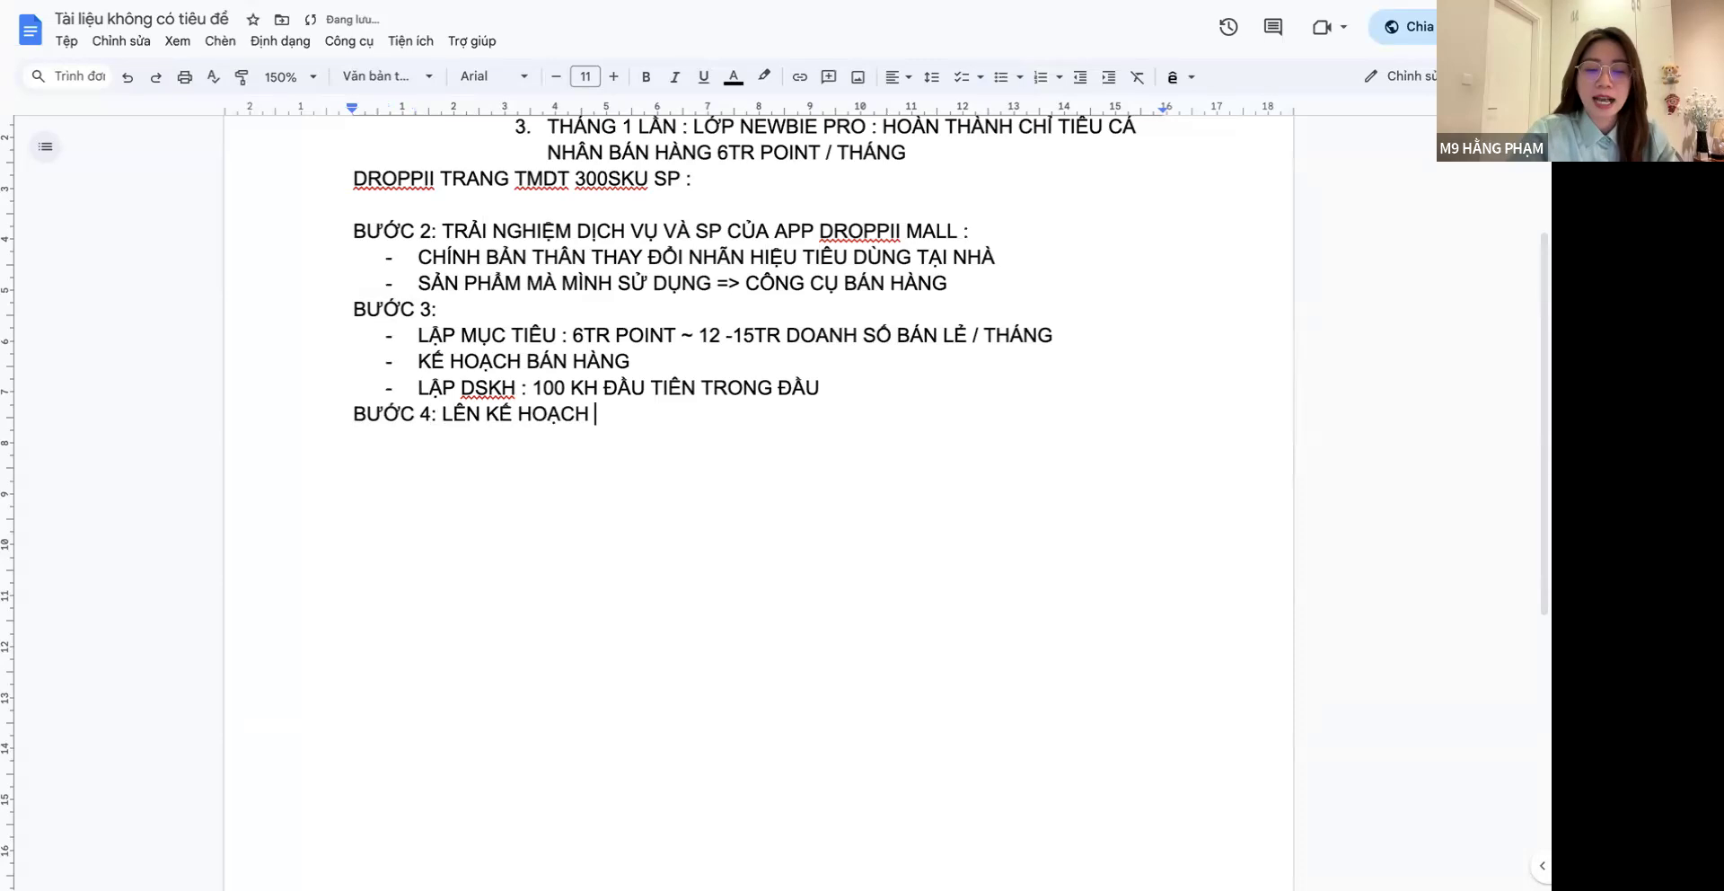
Add the dash-list item "TIẾP CẬN TƯƠNG TÁC LÀM THÂN XÂY DỰNG MQH VỚI KH" under BƯỚC 4 and start another item
{"action": "key", "text": "Return"}
{"action": "type", "text": "- "}
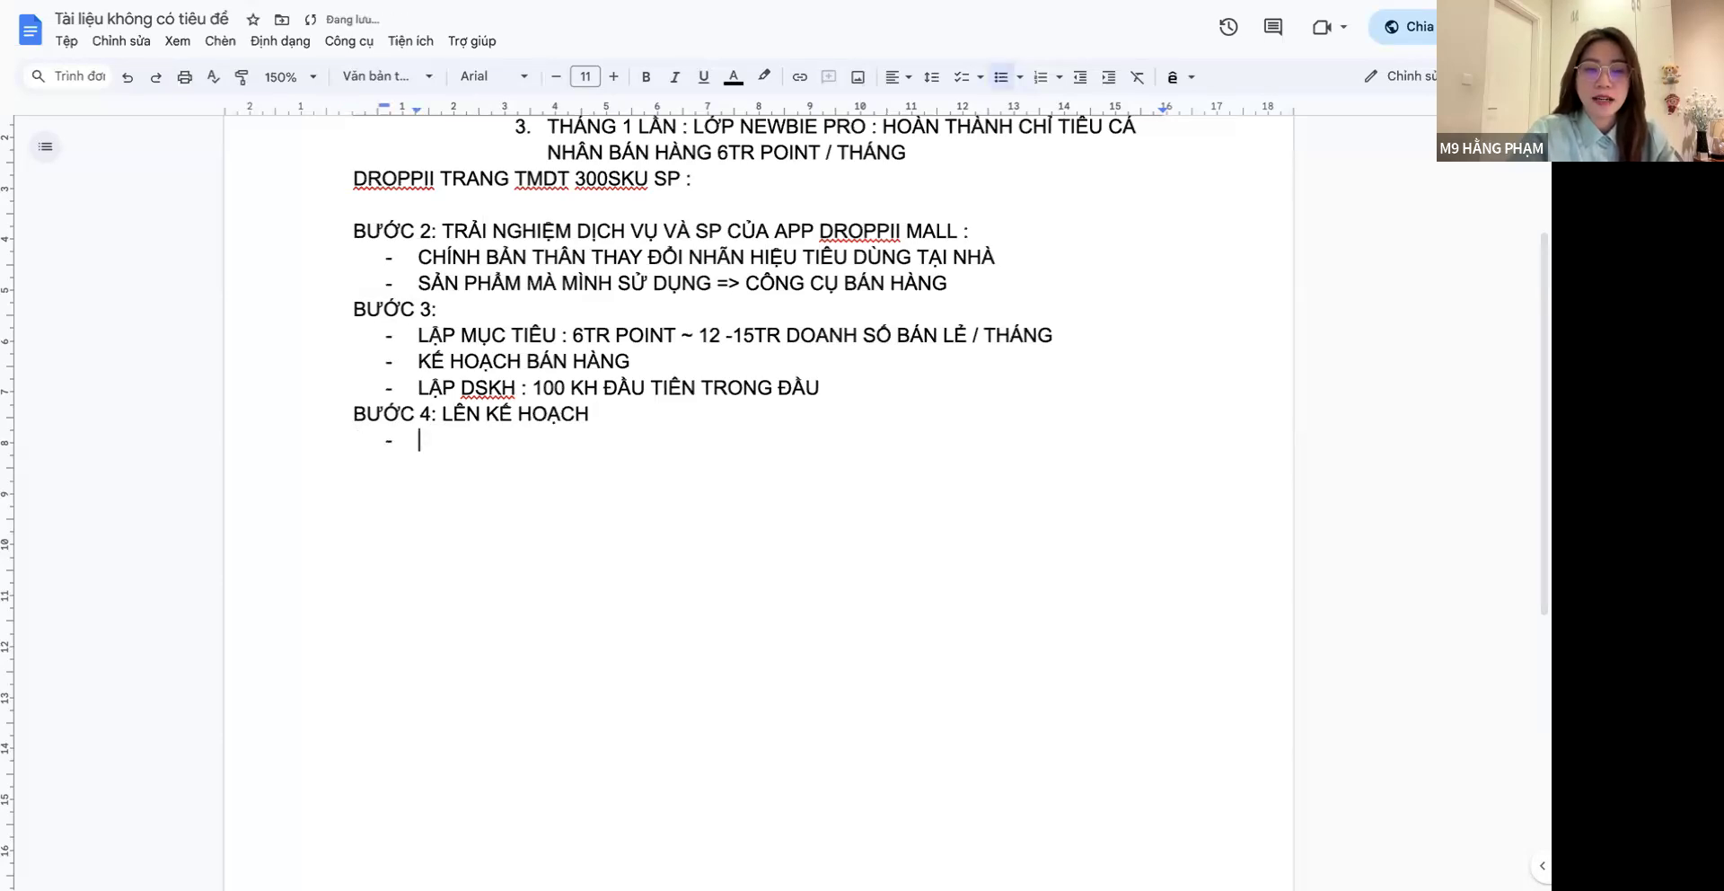
{"action": "type", "text": "TIẾP CẬN TƯƠNG TÁC LÀM THÂN XÂY DƯNG MQH V"}
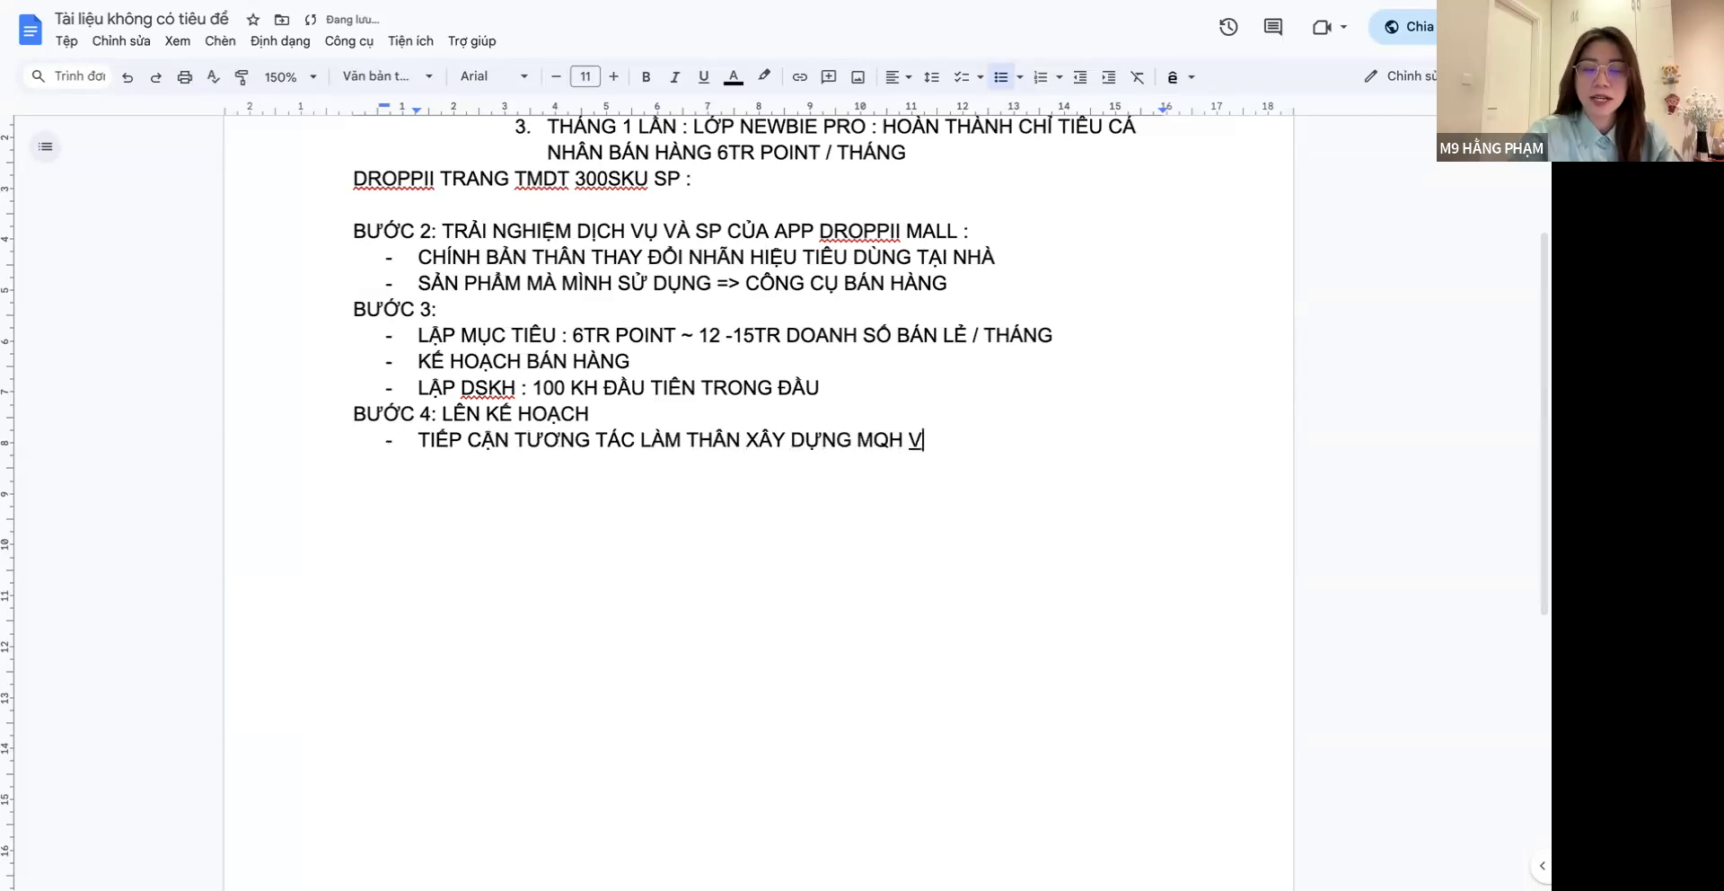
{"action": "type", "text": "ỚI KH"}
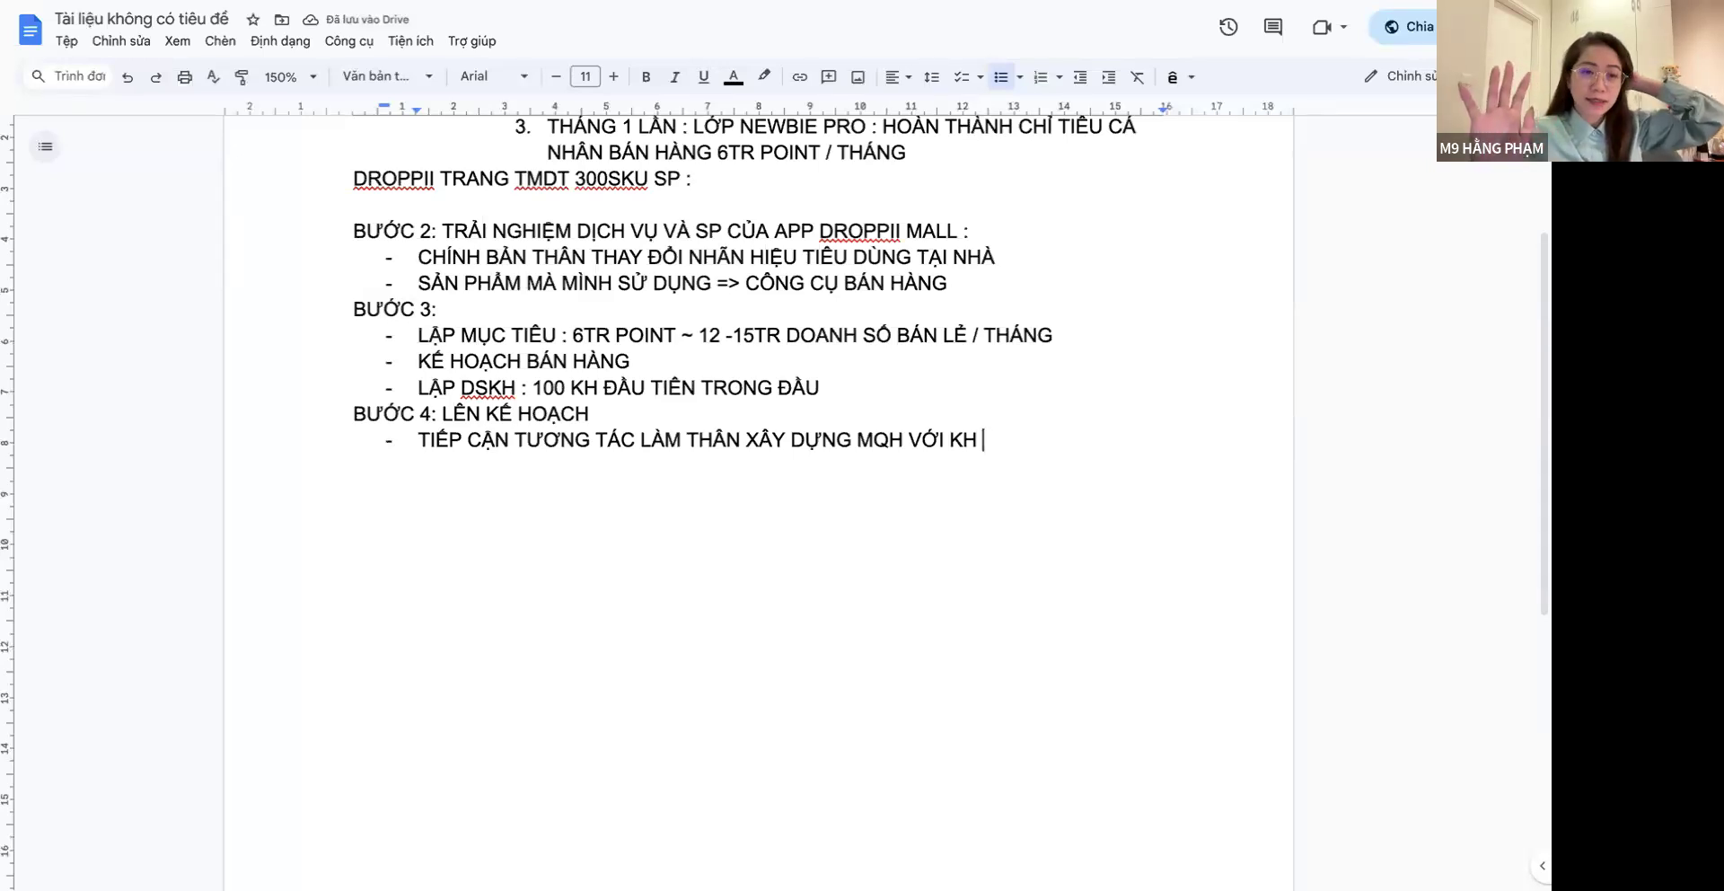
{"action": "key", "text": "Return"}
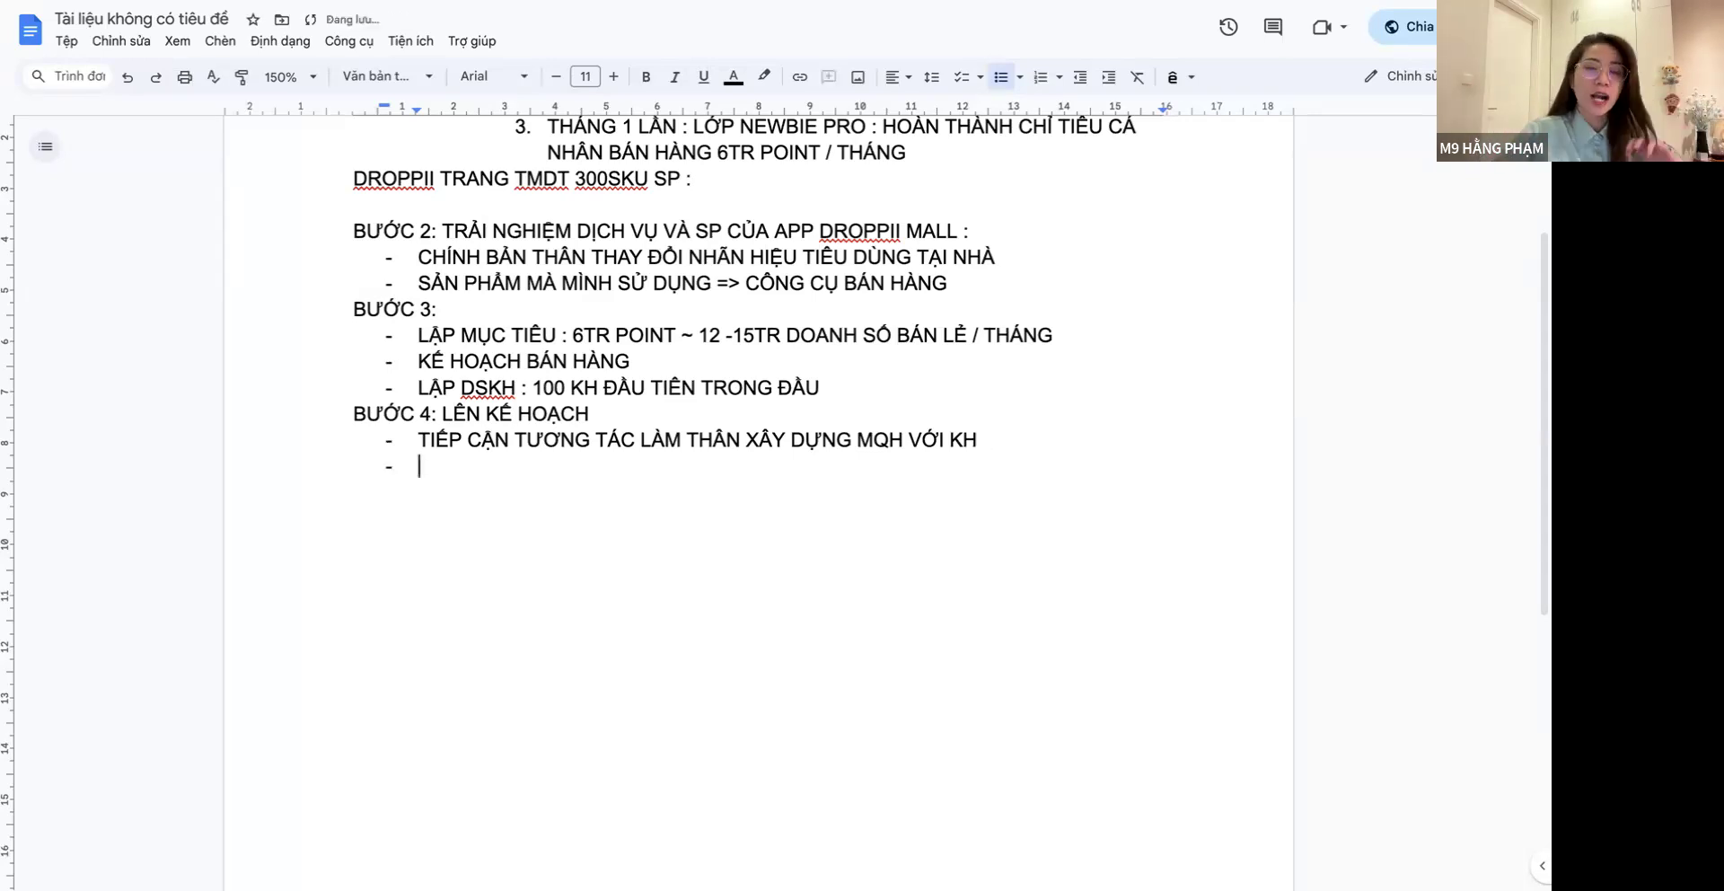